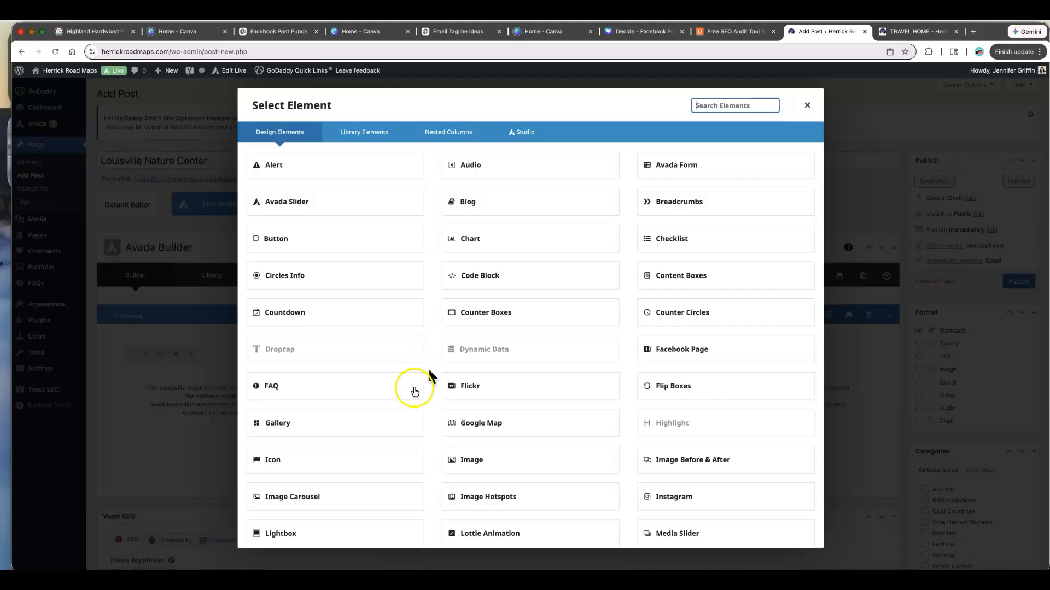
# - Add a Gallery element to the post and open the bulk image upload
pyautogui.click(391, 424)
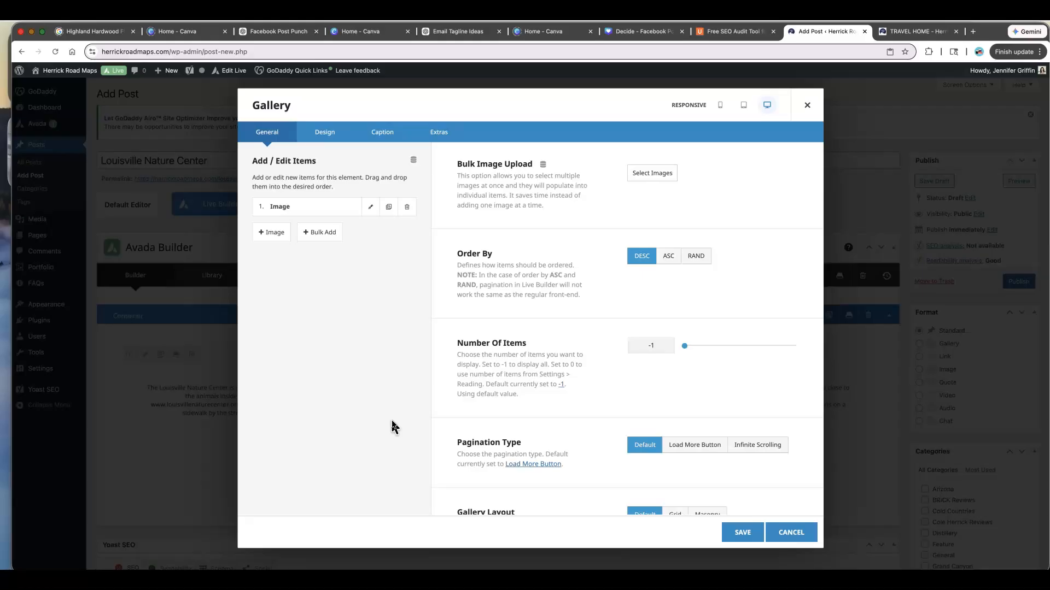
pyautogui.click(321, 234)
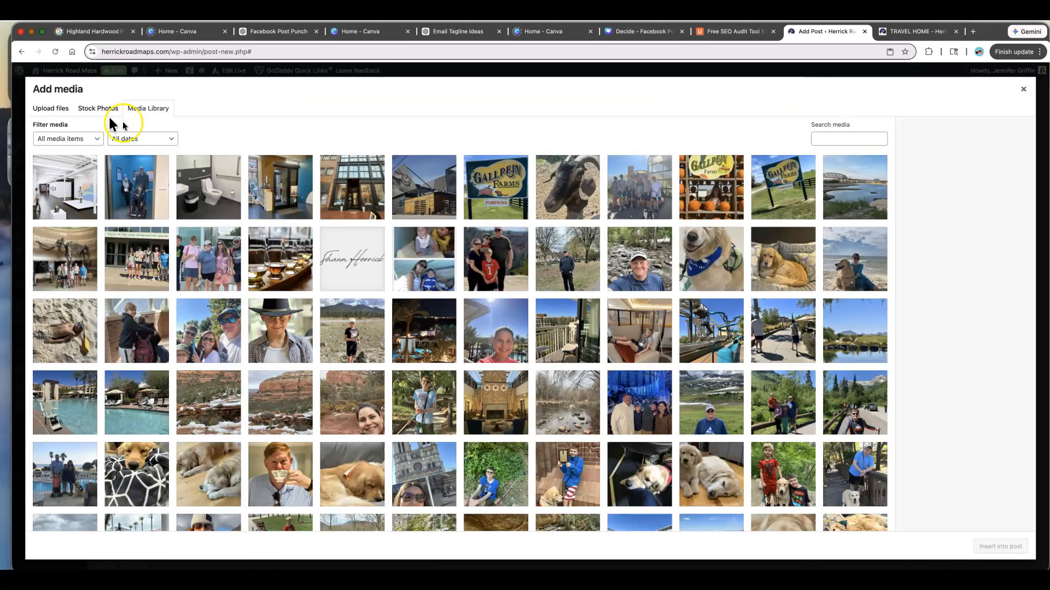
pyautogui.click(51, 108)
pyautogui.click(529, 301)
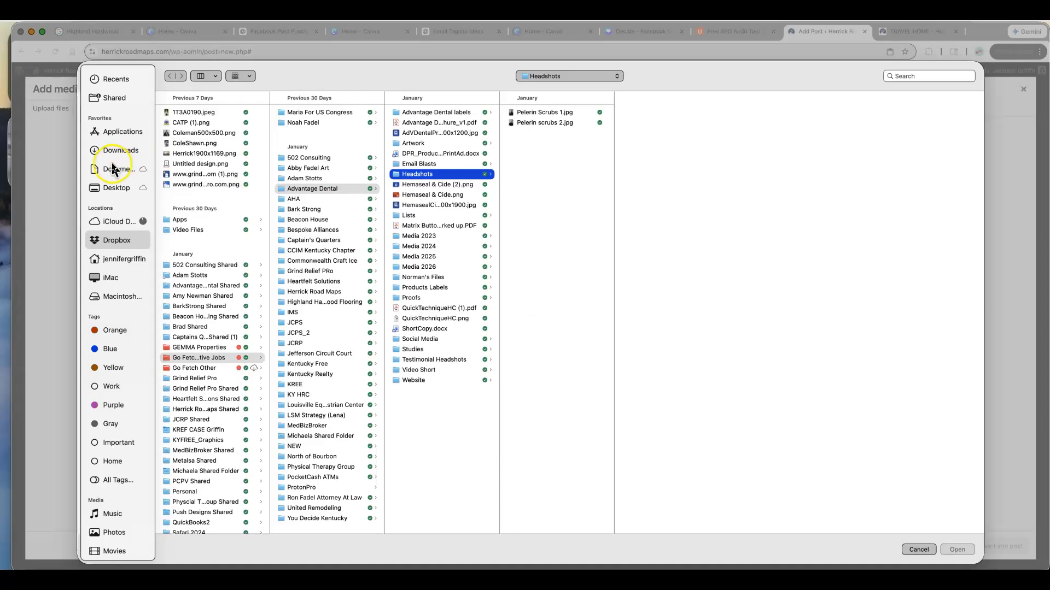
# - Upload Picture1.jpg through Picture5.png from the Downloads folder to the media library
pyautogui.click(116, 152)
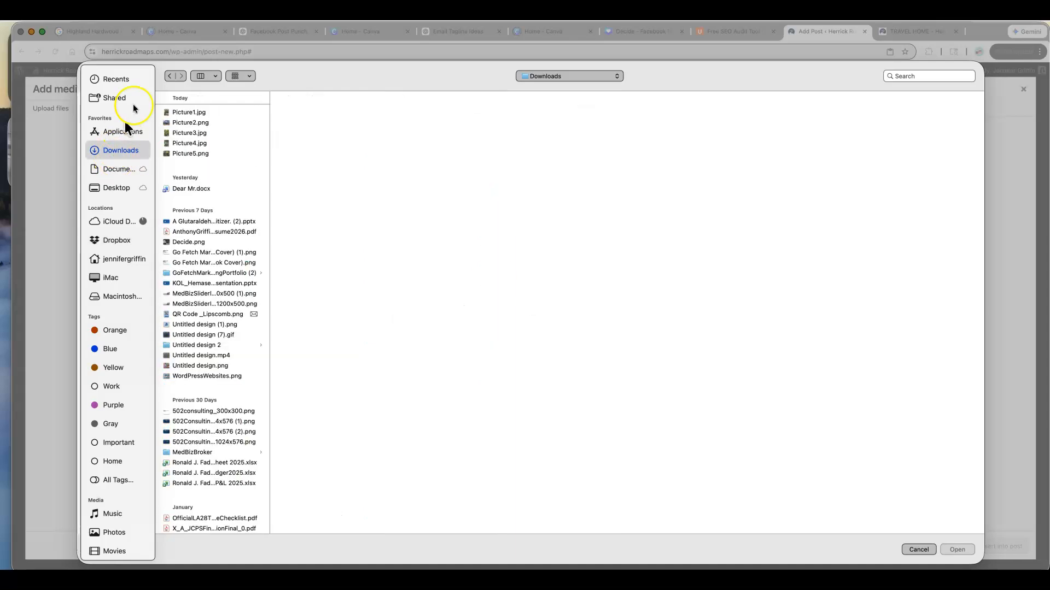
pyautogui.click(193, 114)
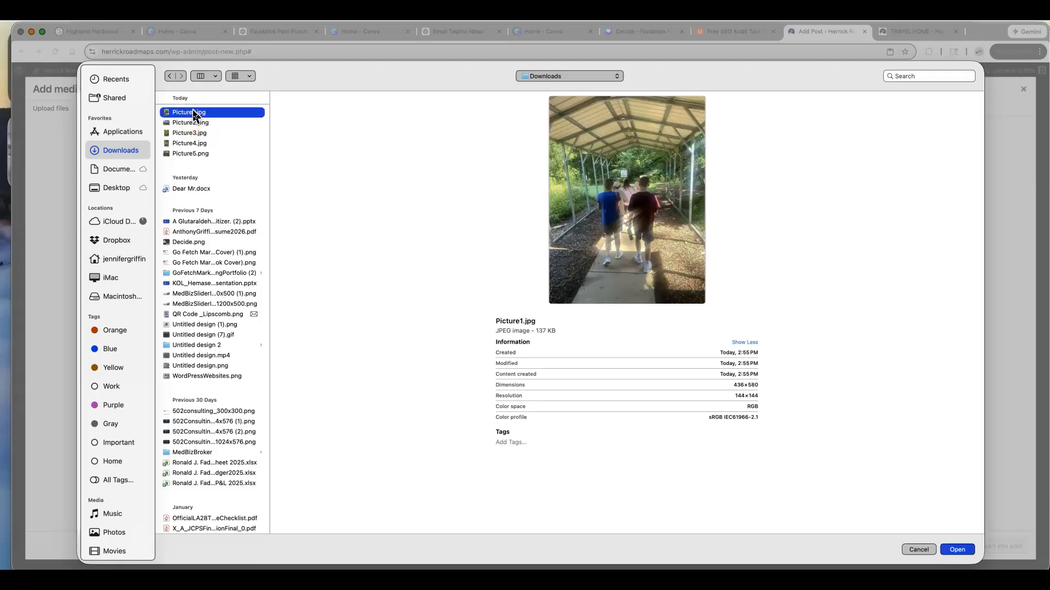
pyautogui.keyDown('shift'); pyautogui.click(197, 154); pyautogui.keyUp('shift')
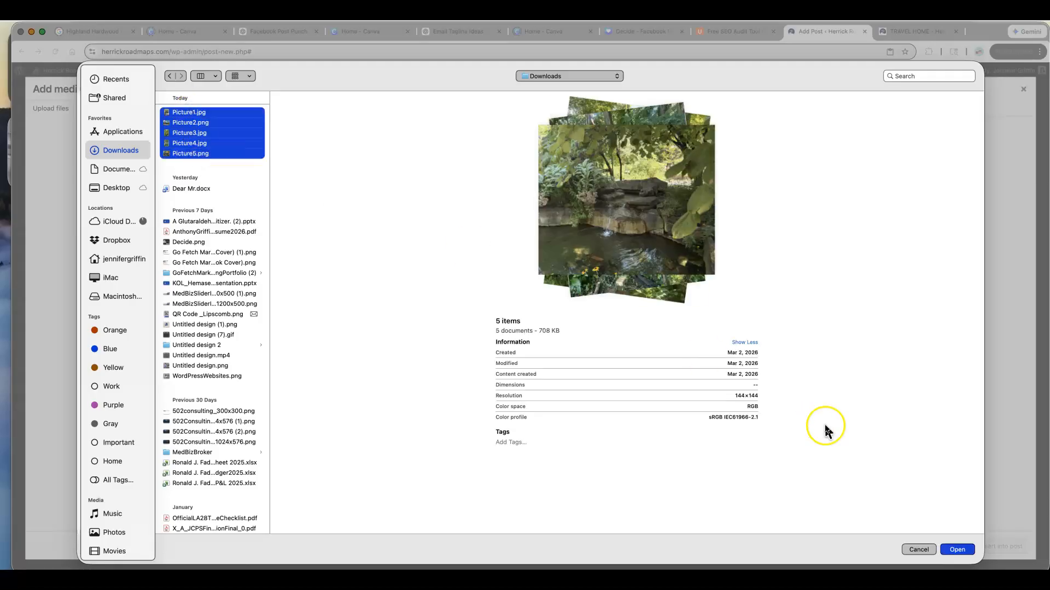
pyautogui.click(957, 549)
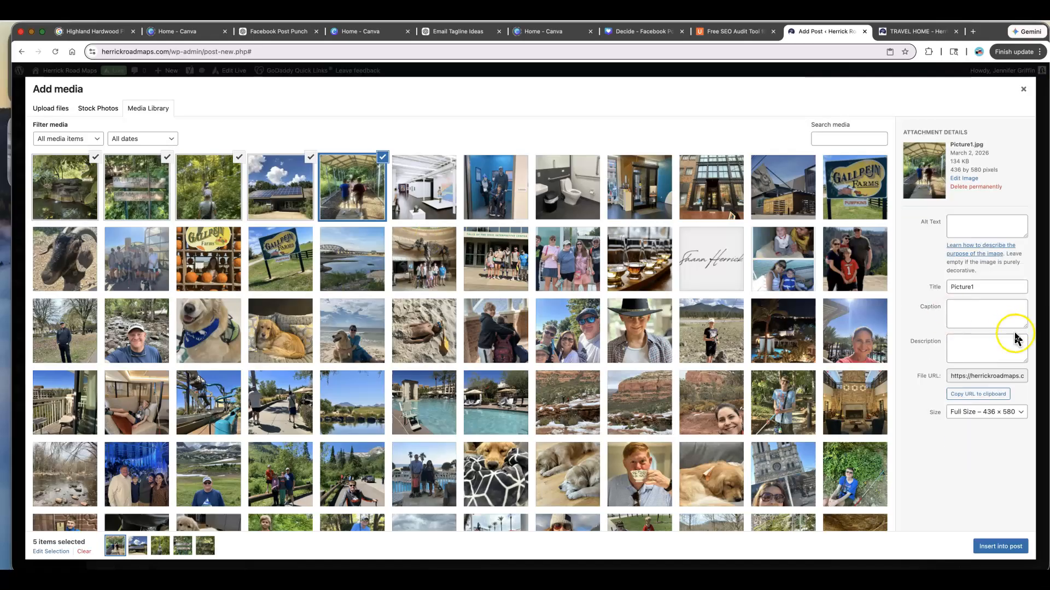
# - Set the image size to Avada Grid 400 × 533, insert the five images into the gallery, and save it
pyautogui.click(1024, 418)
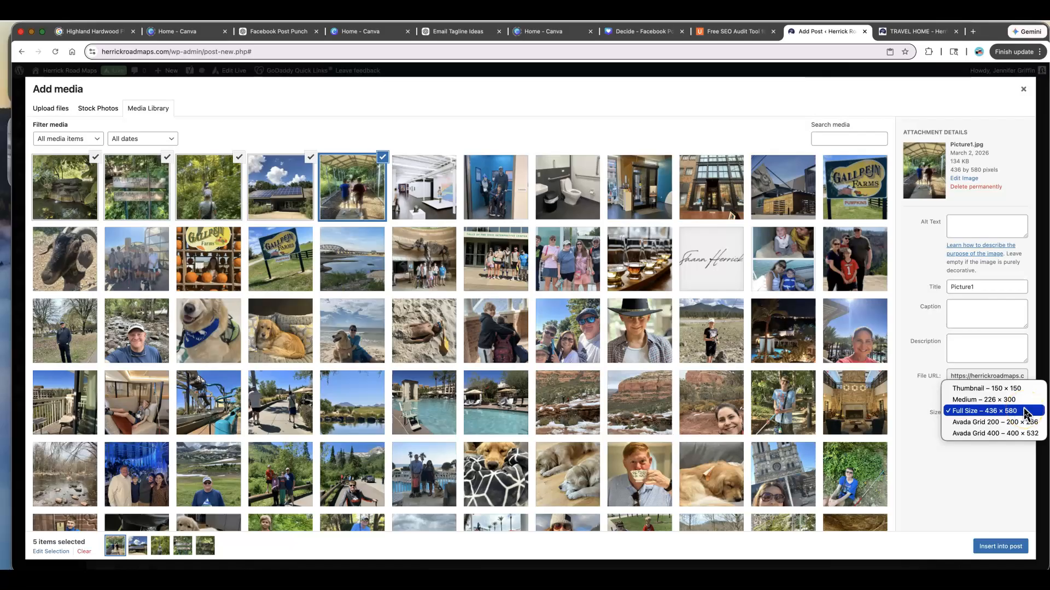
pyautogui.click(1038, 433)
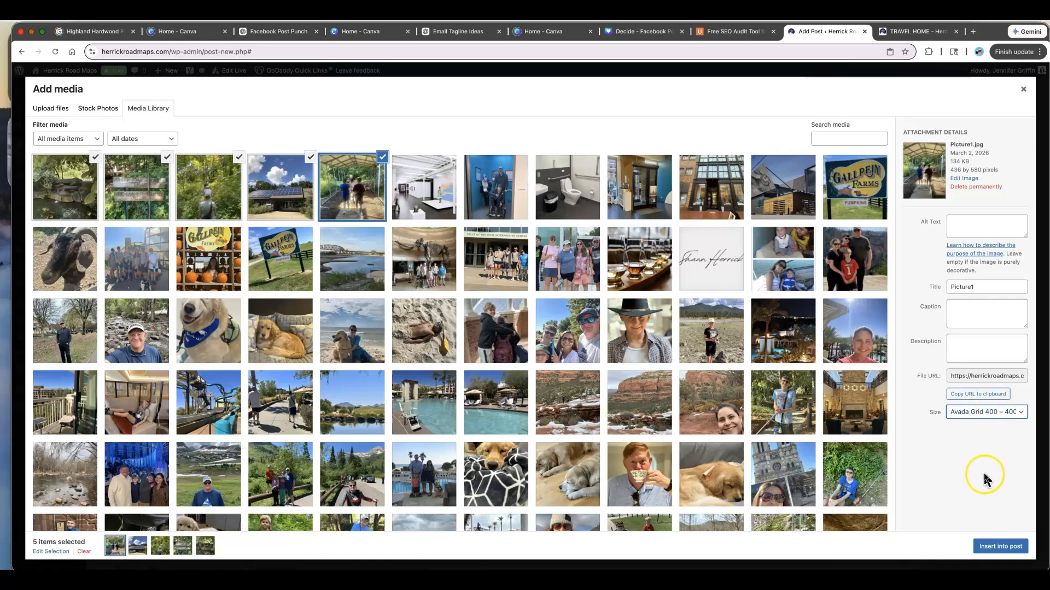
pyautogui.click(992, 547)
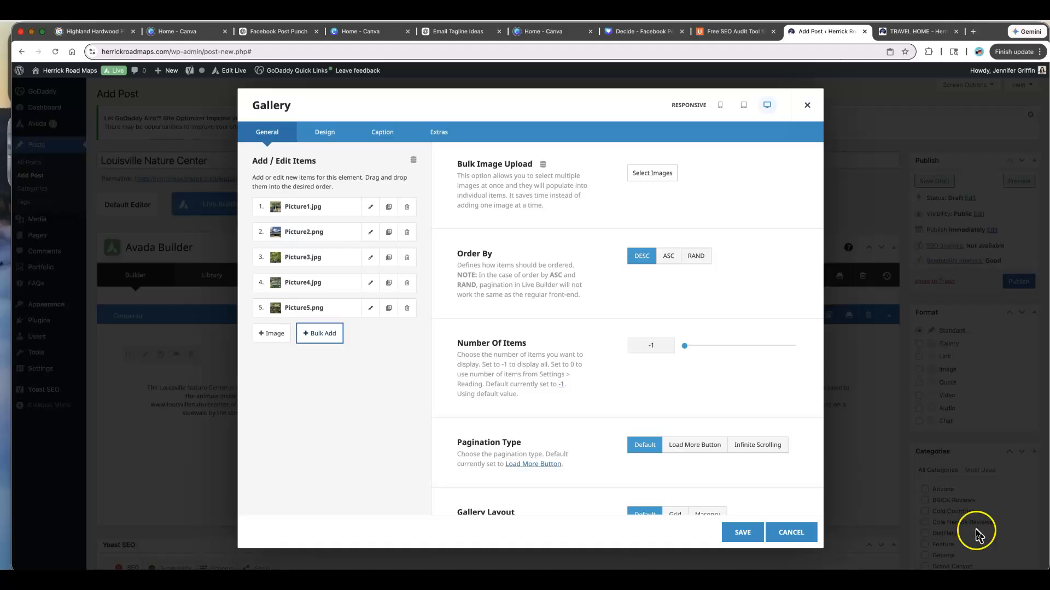
pyautogui.click(743, 536)
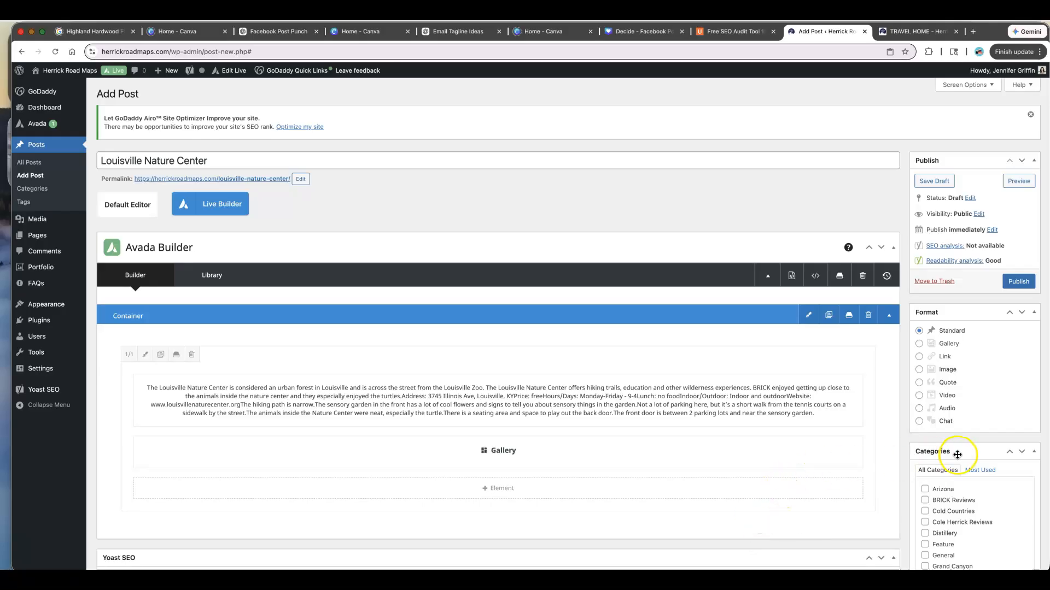
# - Assign the post to the BRICK Reviews and Louisville Local Reviews categories
pyautogui.scroll(-3, 958, 454)
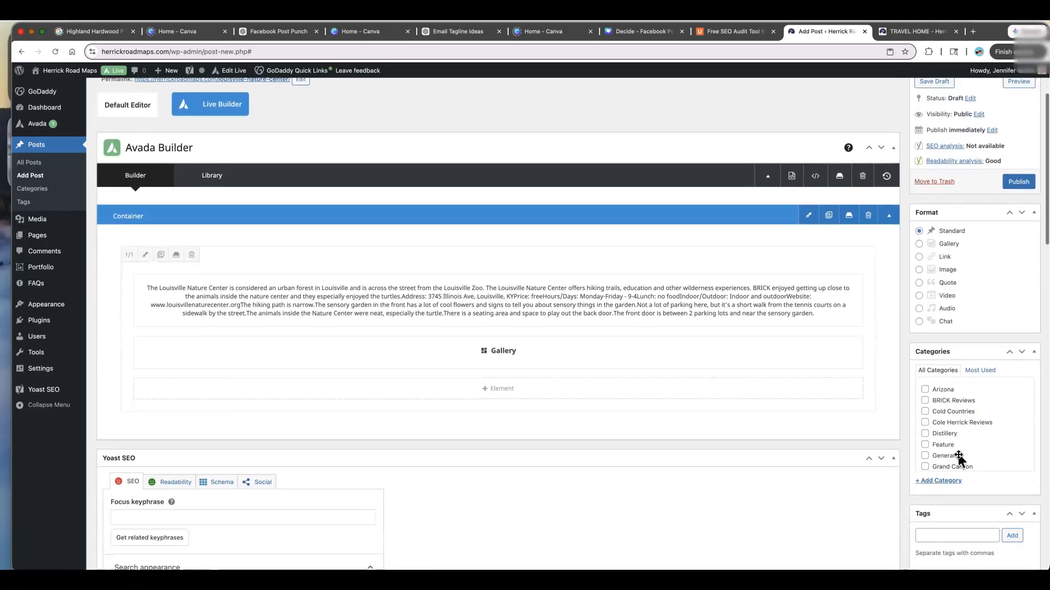
pyautogui.click(926, 403)
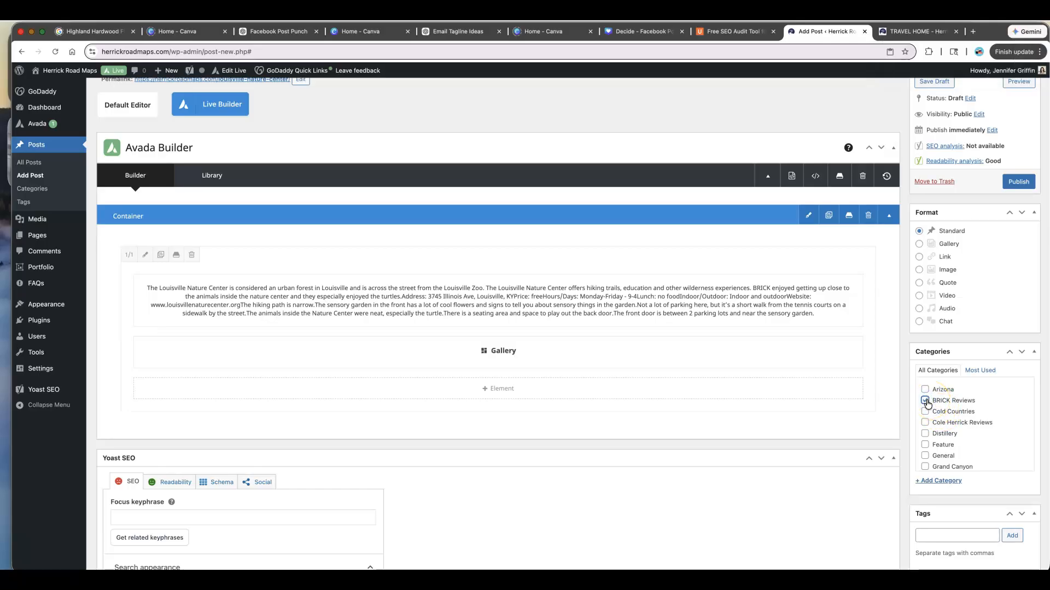
pyautogui.scroll(-3, 968, 417)
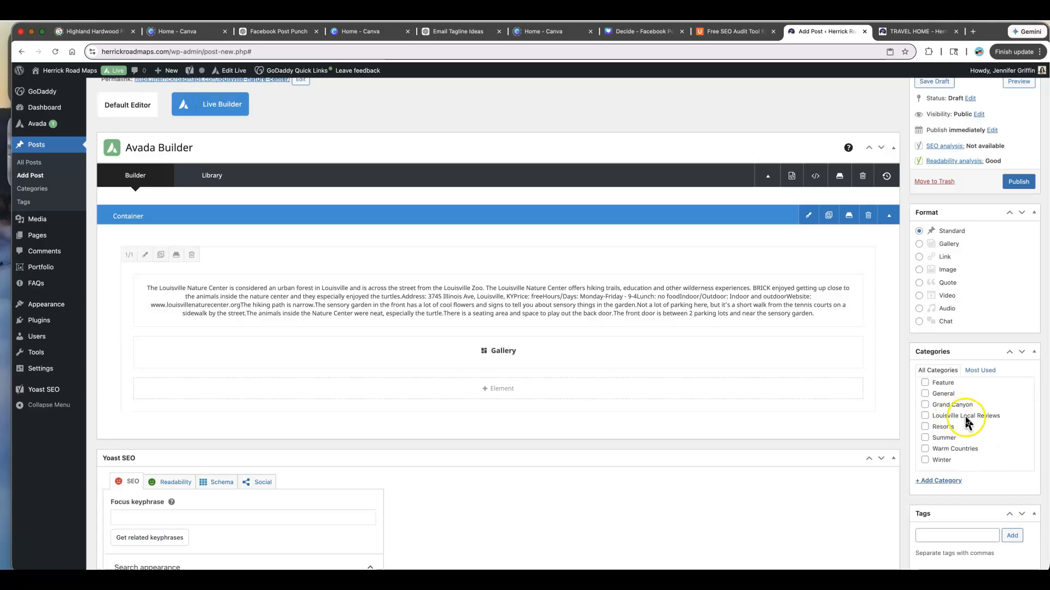
pyautogui.click(925, 415)
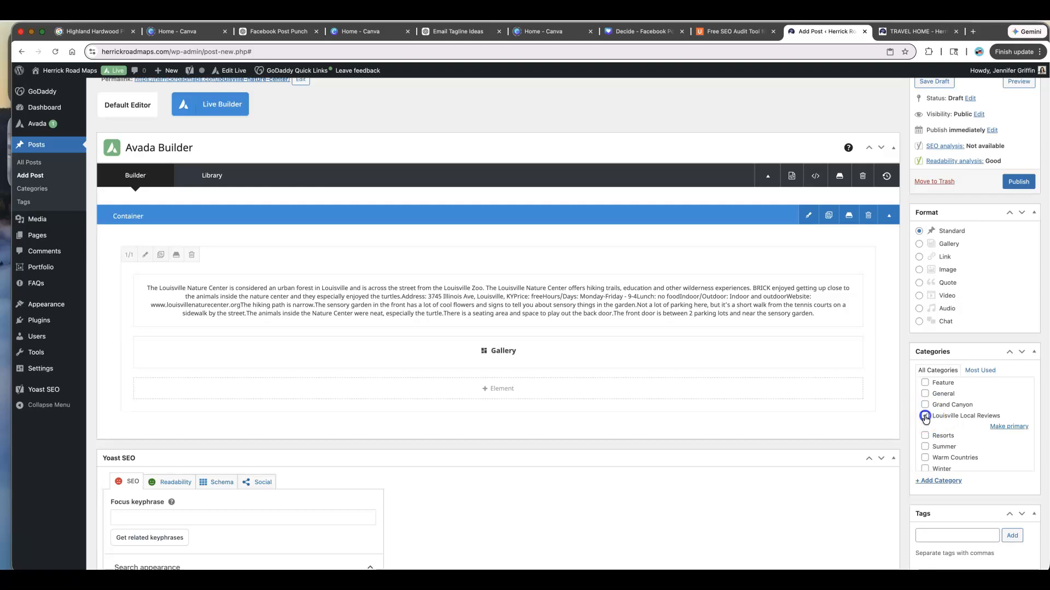
# - Publish the Louisville Nature Center post
pyautogui.scroll(-1, 979, 421)
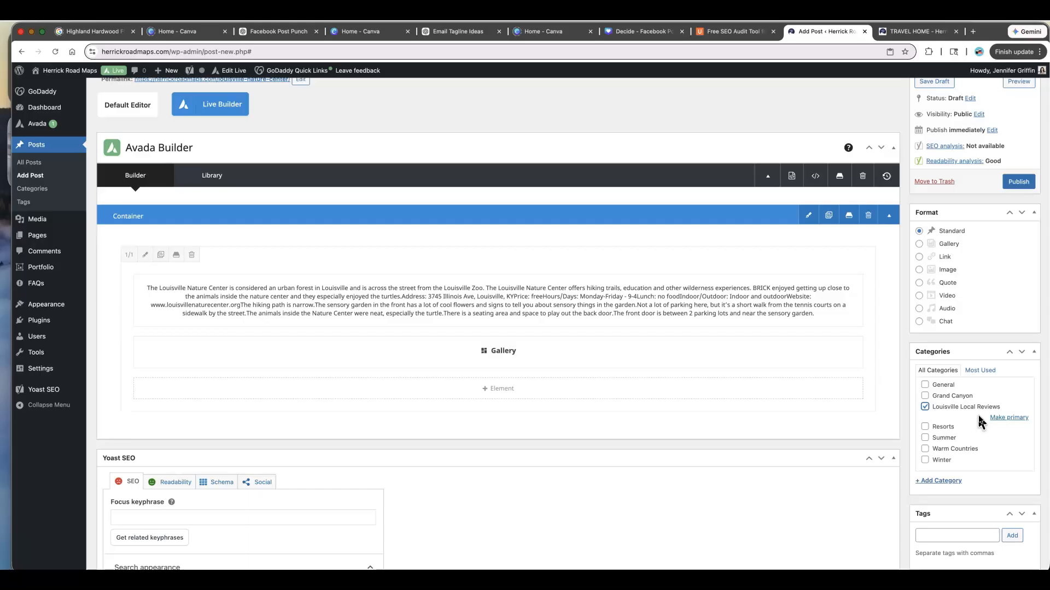
pyautogui.scroll(-5, 979, 418)
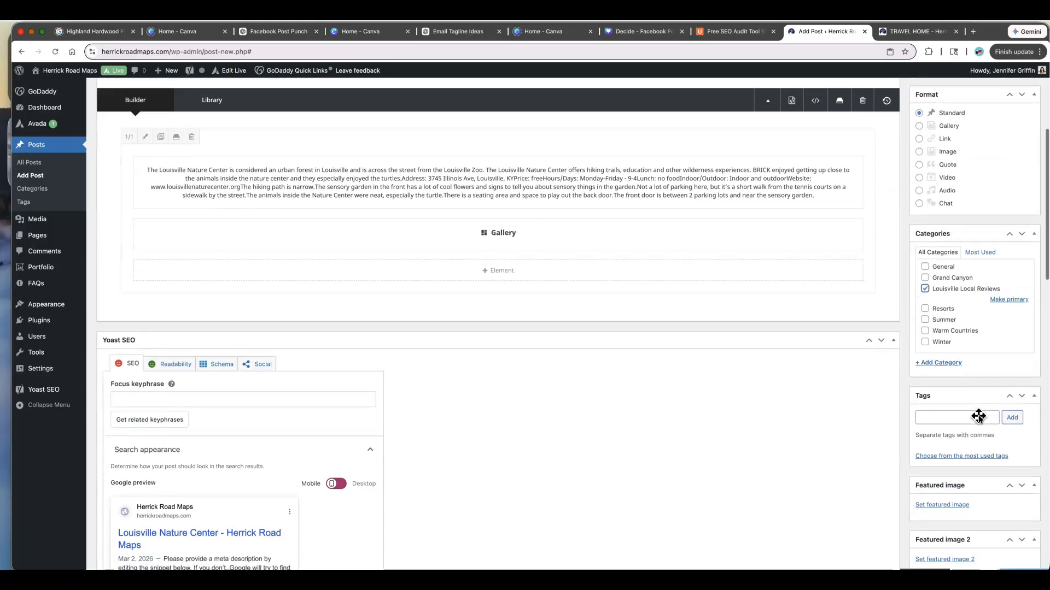
pyautogui.scroll(4, 978, 421)
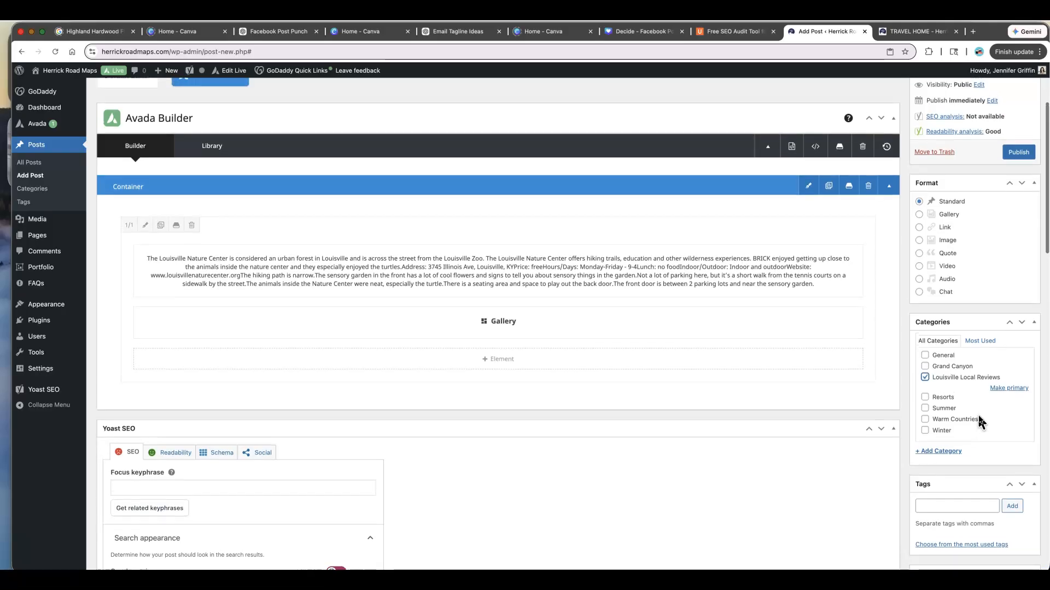
pyautogui.scroll(6, 940, 394)
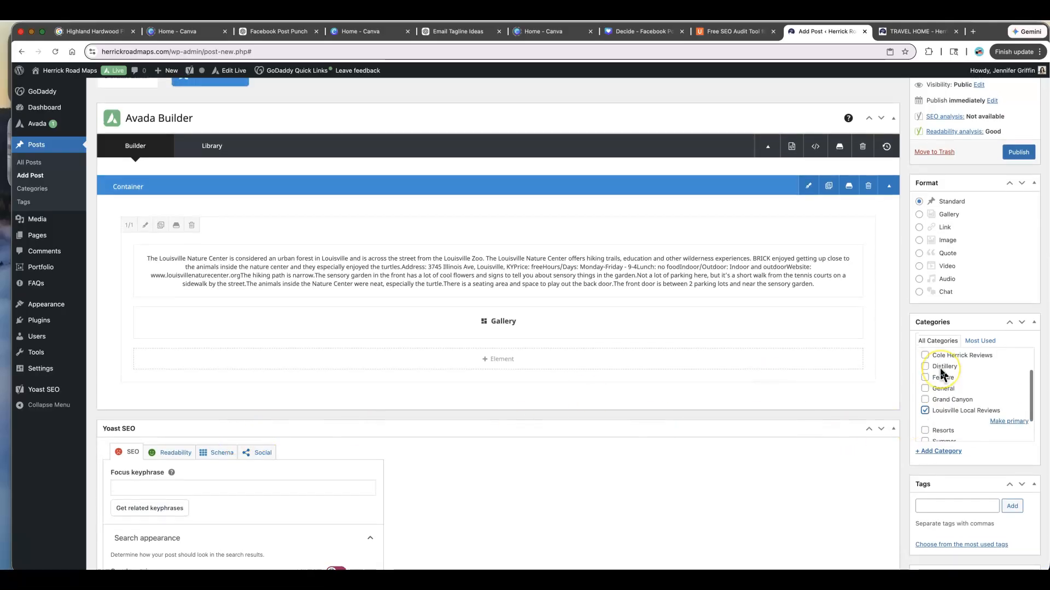
pyautogui.scroll(5, 941, 375)
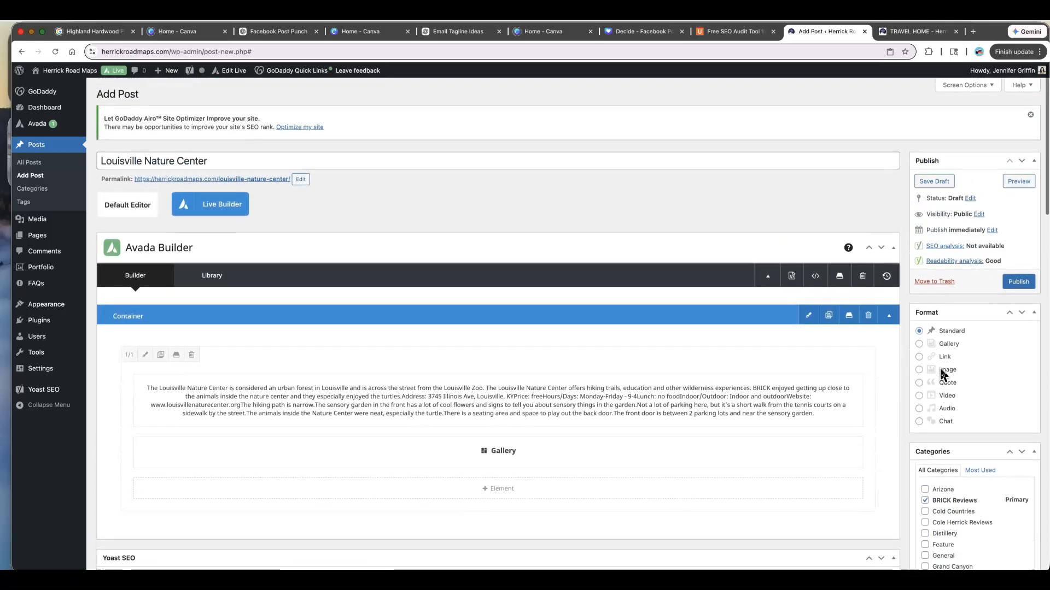
pyautogui.click(1012, 282)
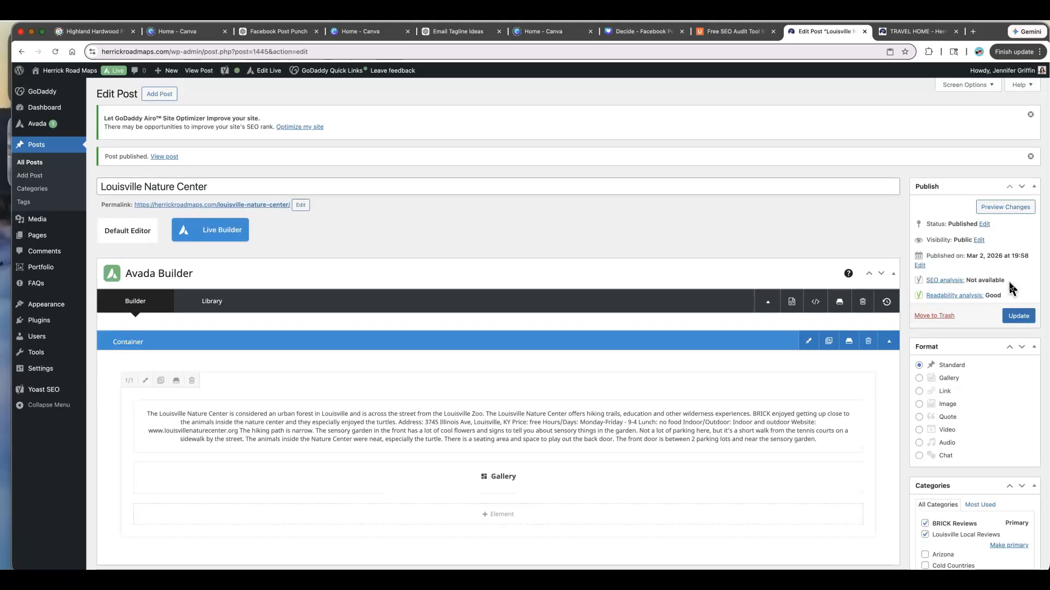
# - Reload the live site's homepage and scroll through it to check the travel blog section for the new post
pyautogui.click(888, 34)
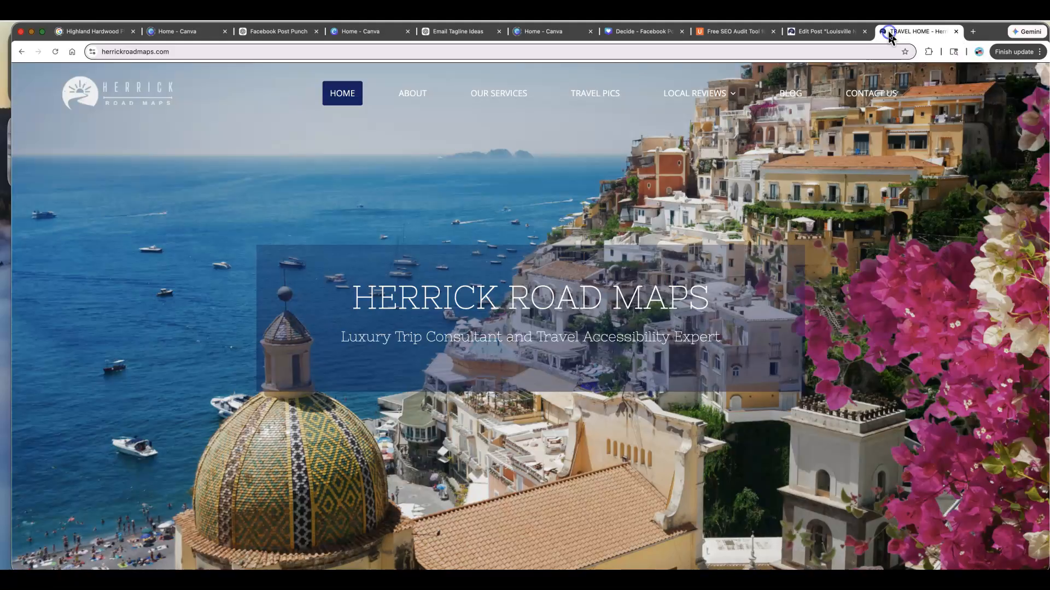
pyautogui.click(55, 53)
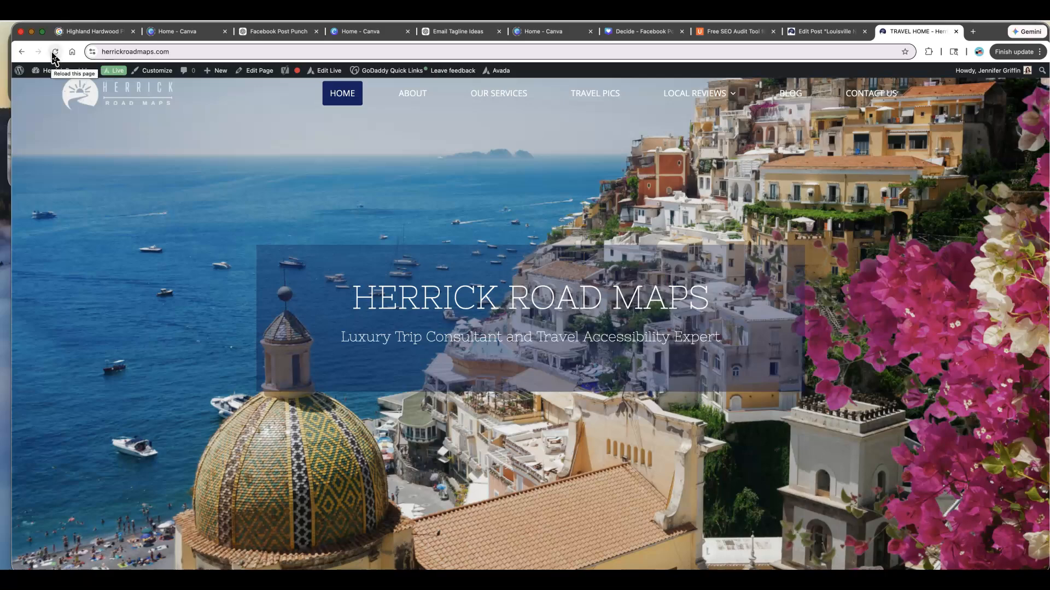
pyautogui.scroll(-6, 375, 157)
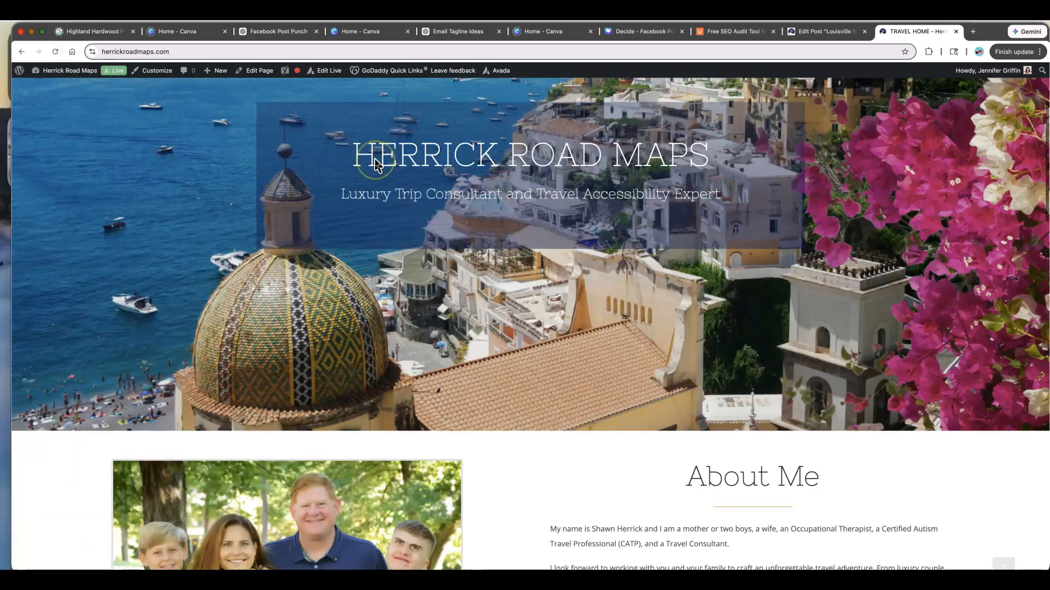
pyautogui.scroll(-7, 375, 164)
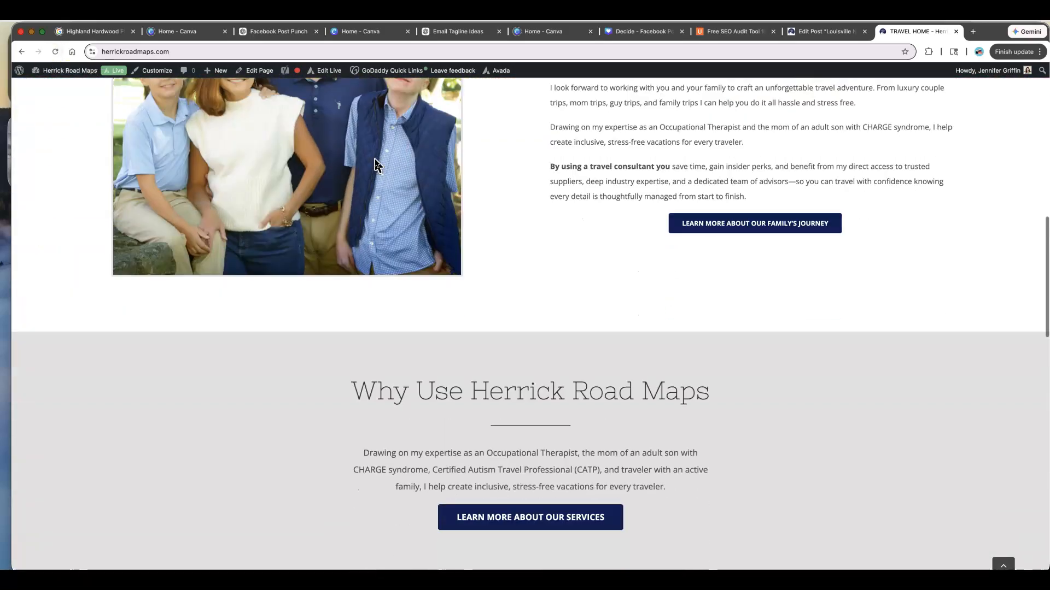
pyautogui.scroll(-6, 375, 160)
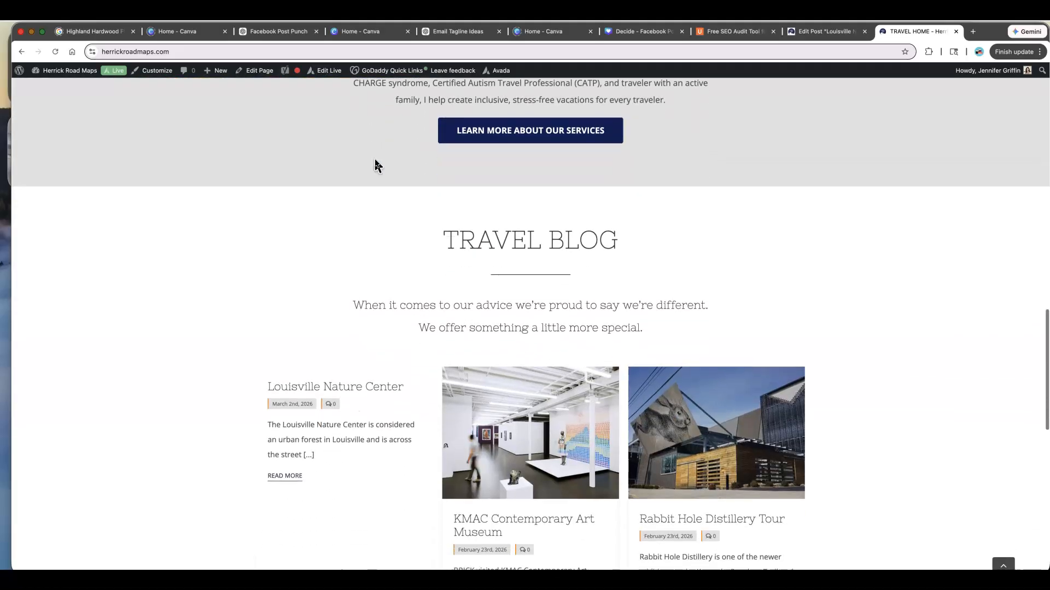
pyautogui.scroll(-2, 375, 164)
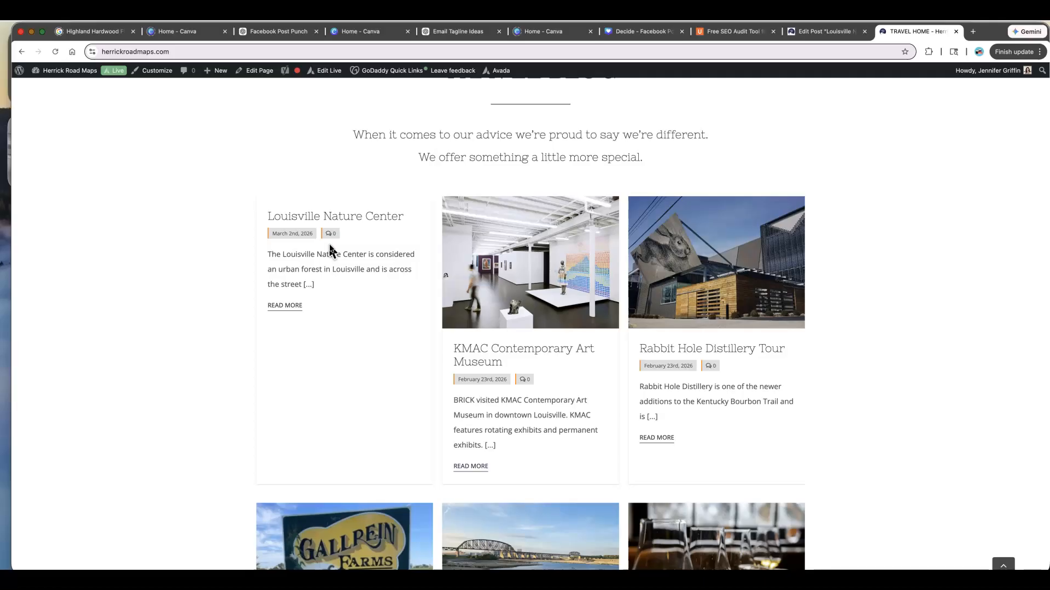
pyautogui.scroll(20, 329, 249)
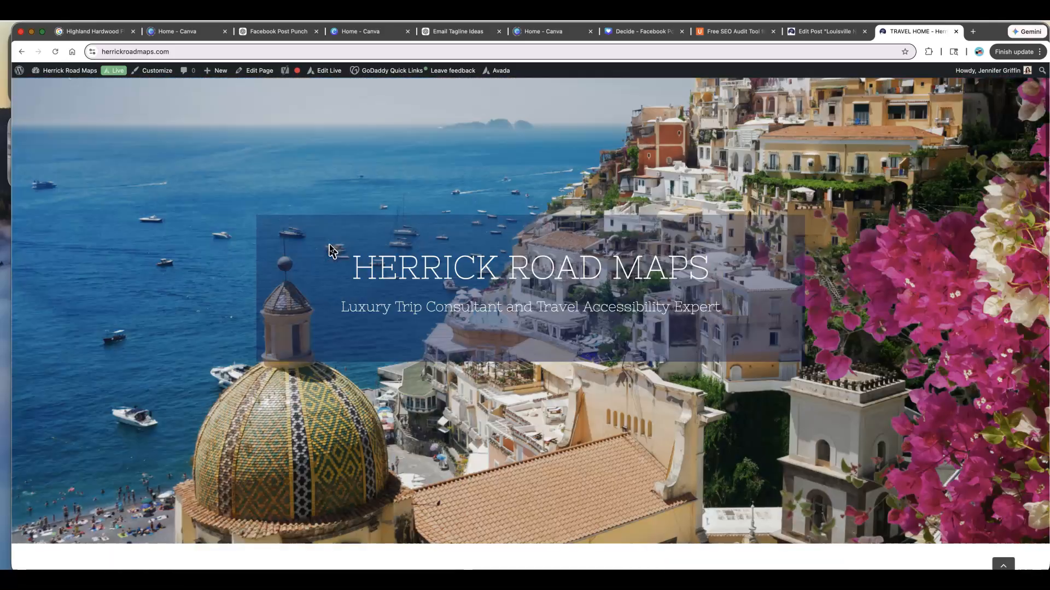
pyautogui.scroll(3, 330, 250)
# - Open the Reviews by BRICK page and examine the Louisville Nature Center post listing
pyautogui.moveTo(700, 112)
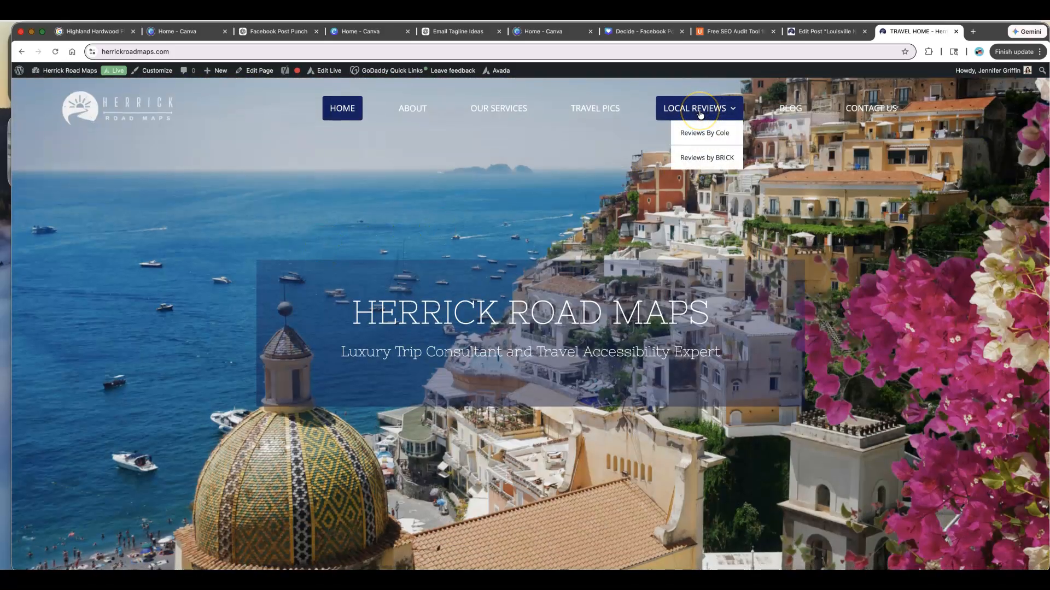
pyautogui.click(709, 157)
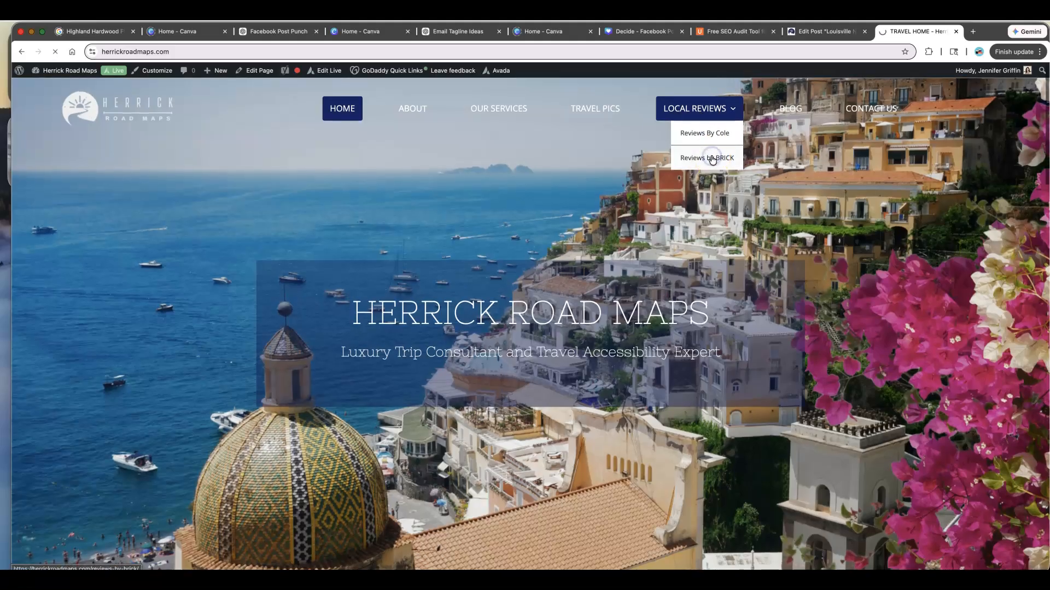
pyautogui.scroll(-13, 713, 161)
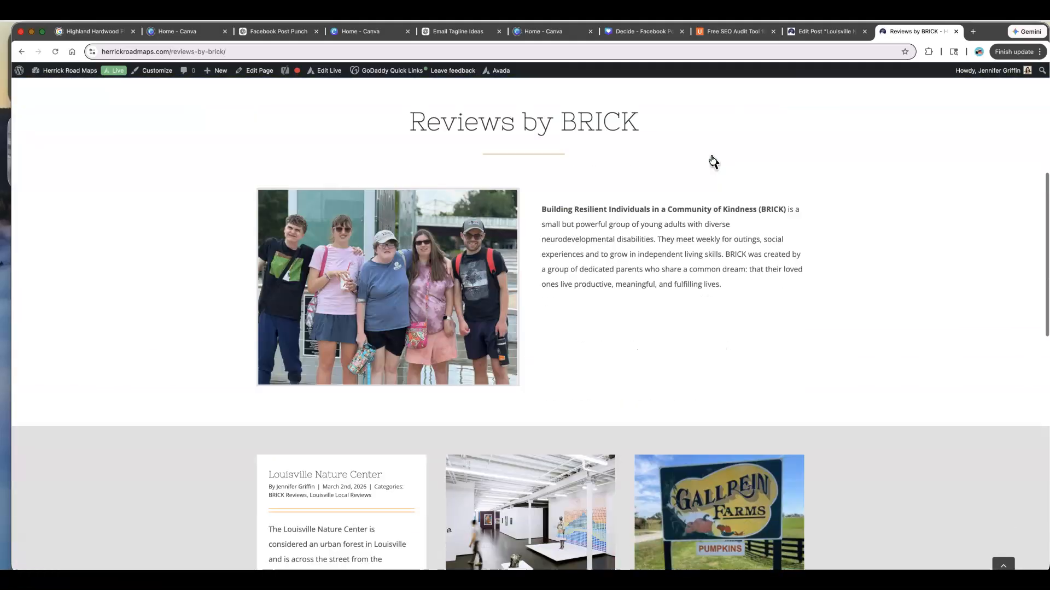
pyautogui.click(331, 218)
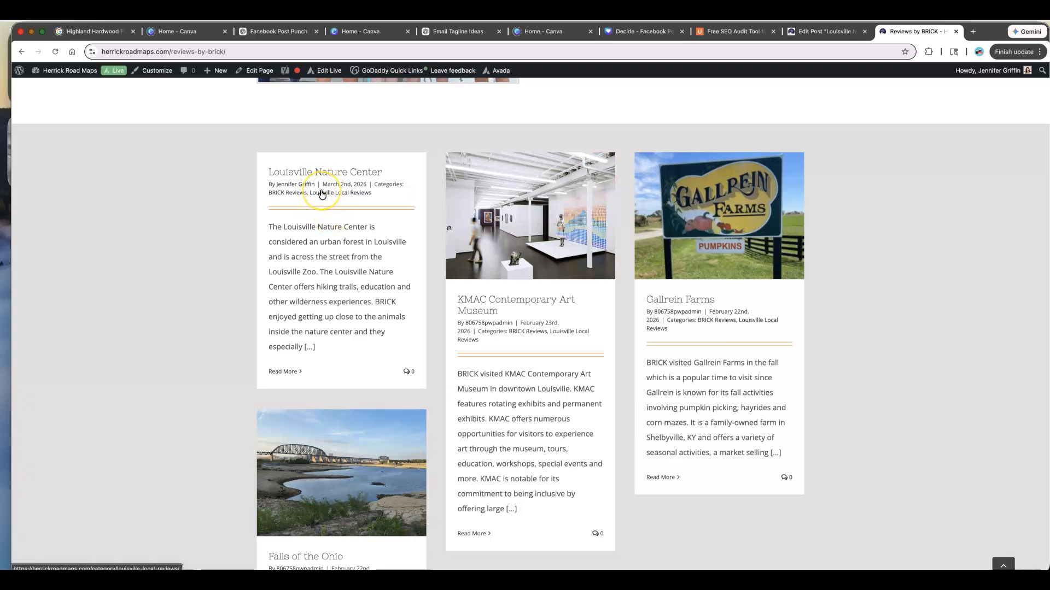
pyautogui.click(334, 203)
# - Switch to the Decide - Facebook Post design in Canva
pyautogui.click(640, 33)
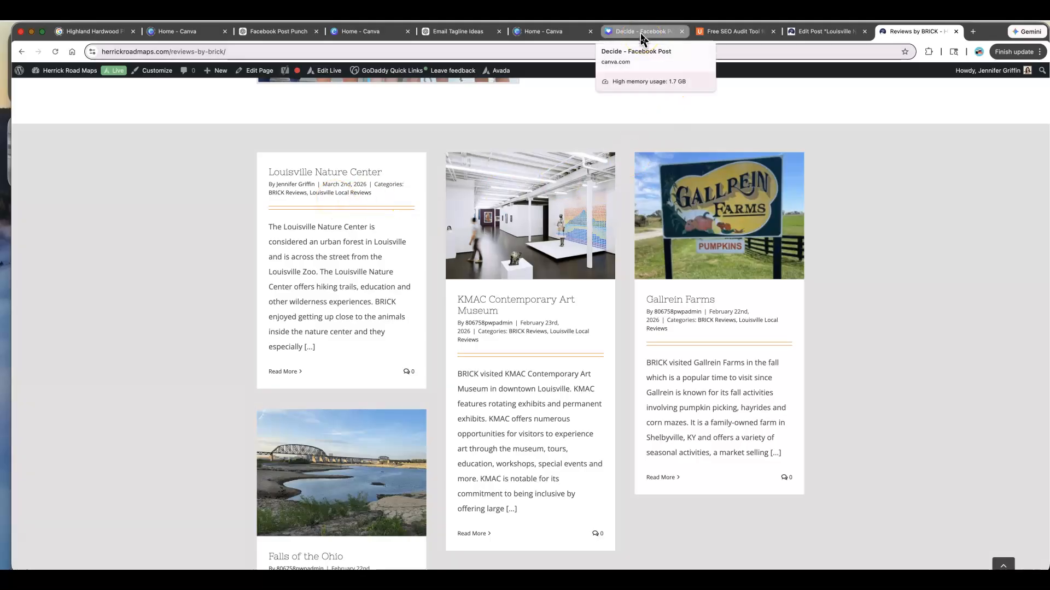
pyautogui.click(641, 33)
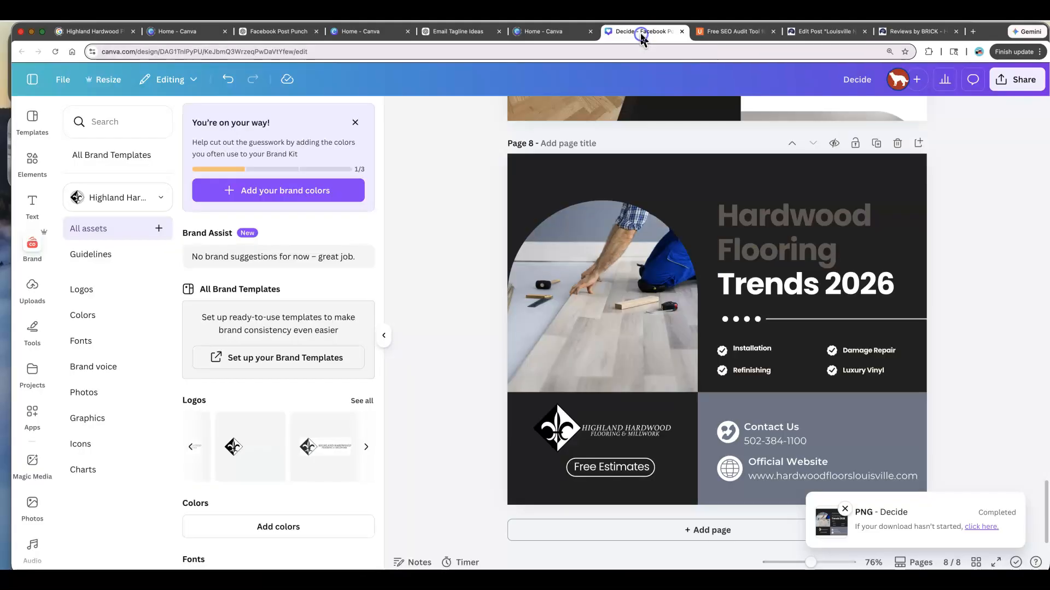
# - Return to the Canva home page and open the JWMarriott design from the recent designs
pyautogui.click(31, 82)
pyautogui.click(81, 82)
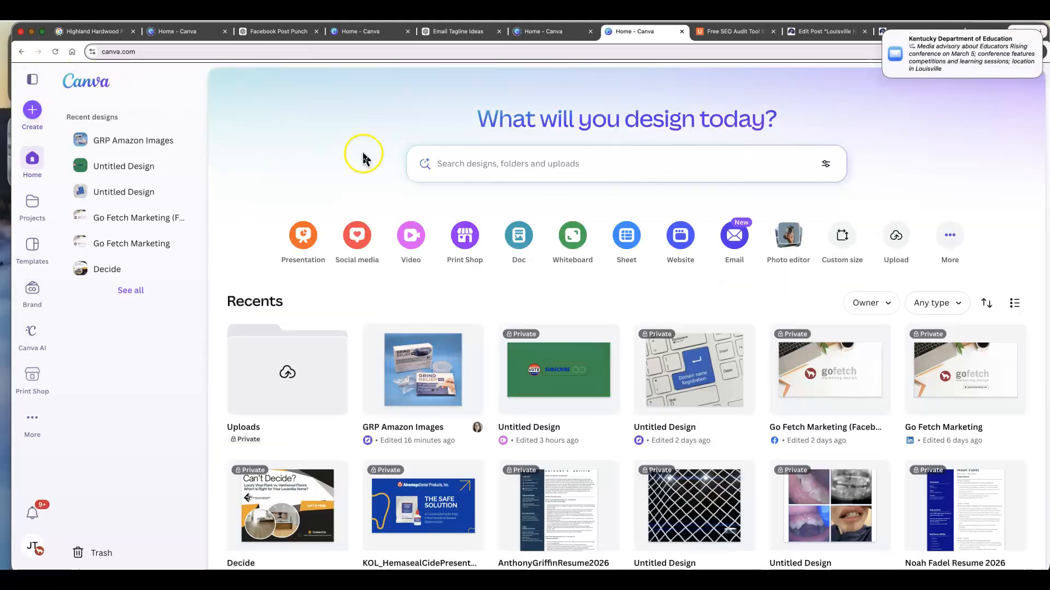
pyautogui.scroll(-3, 680, 254)
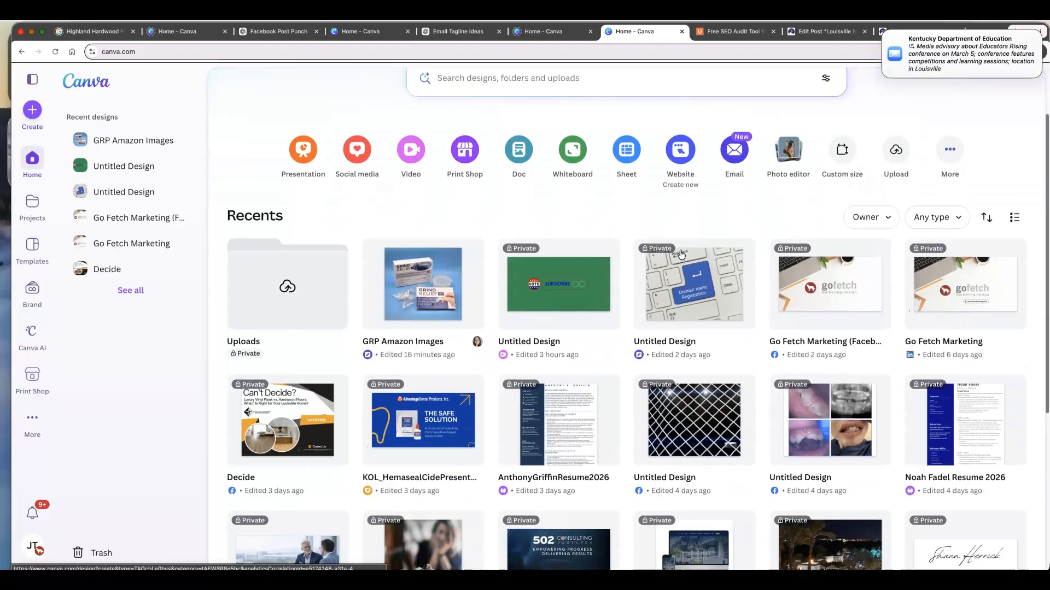
pyautogui.scroll(-5, 681, 254)
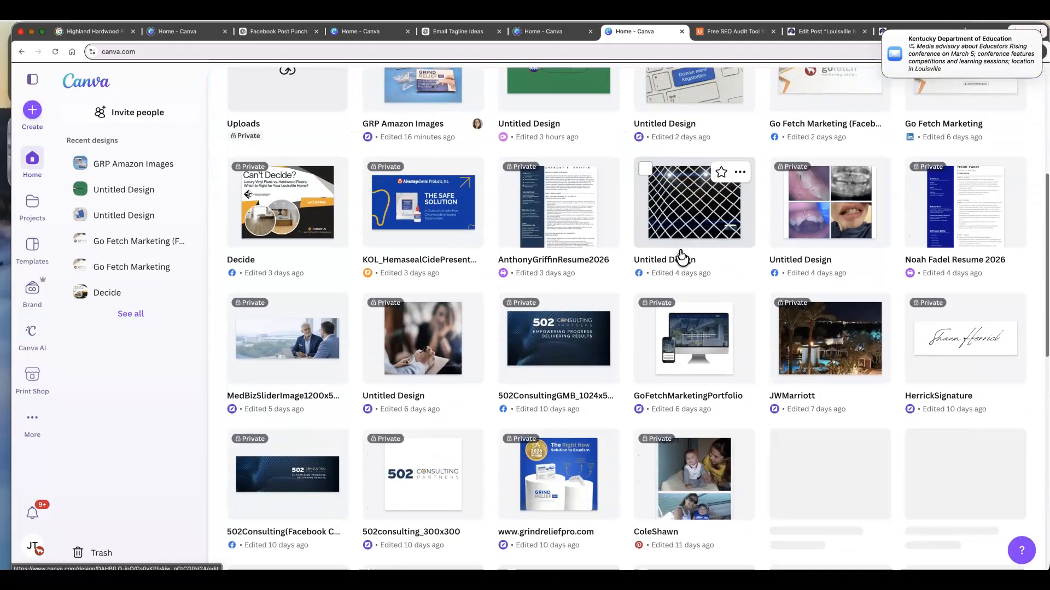
pyautogui.scroll(-1, 681, 254)
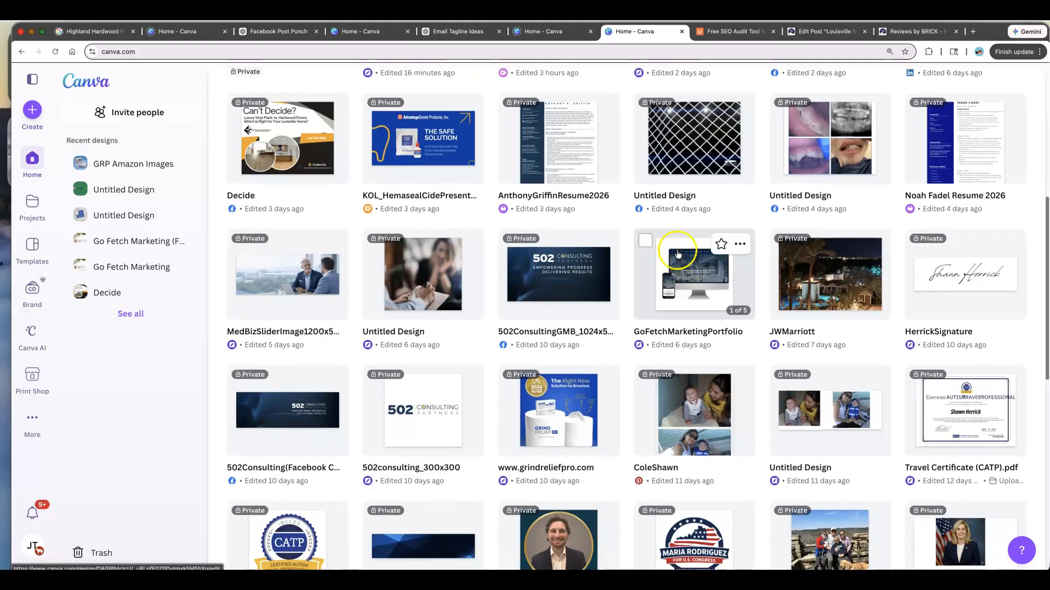
pyautogui.click(830, 290)
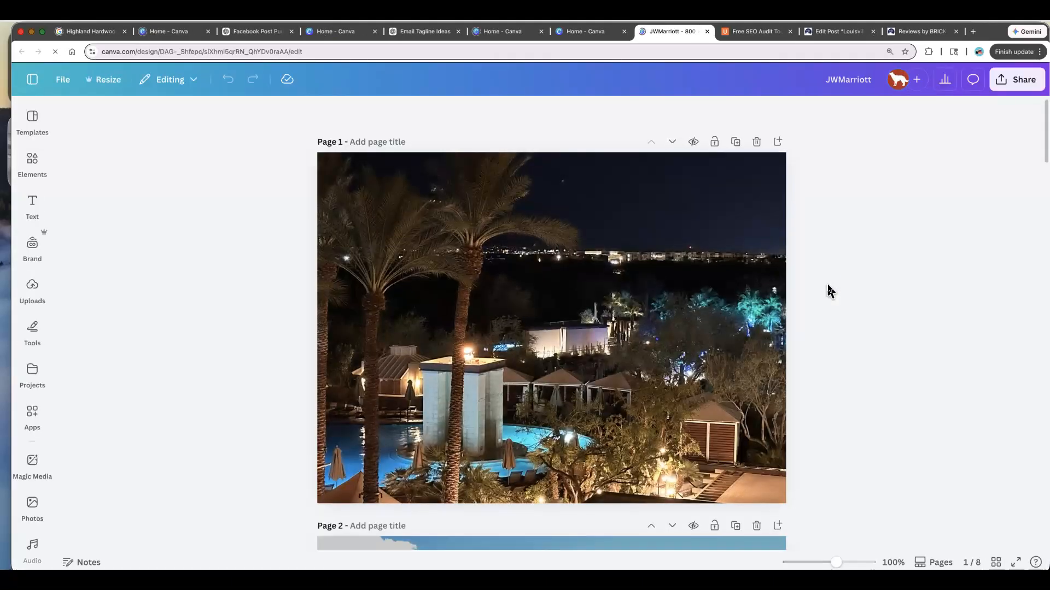
# - Add a new blank page at the end of the JWMarriott design
pyautogui.click(672, 274)
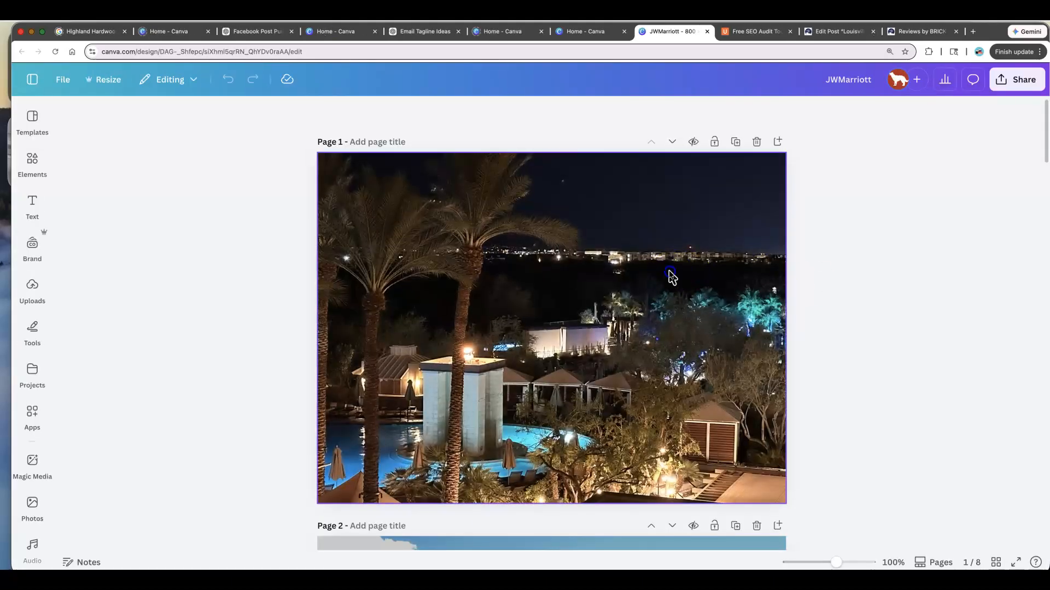
pyautogui.scroll(-13, 671, 277)
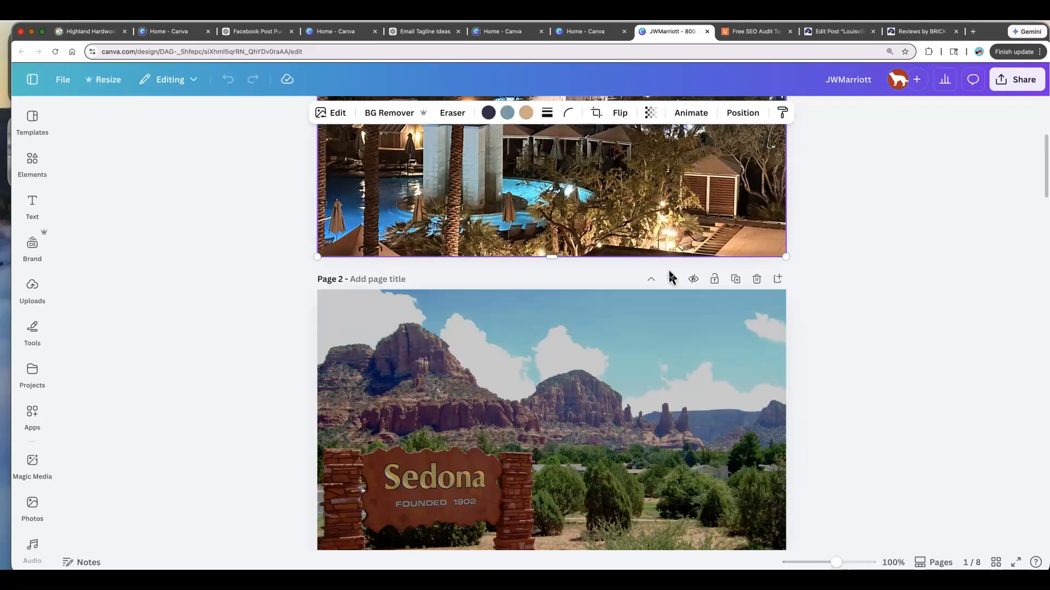
pyautogui.scroll(-18, 671, 277)
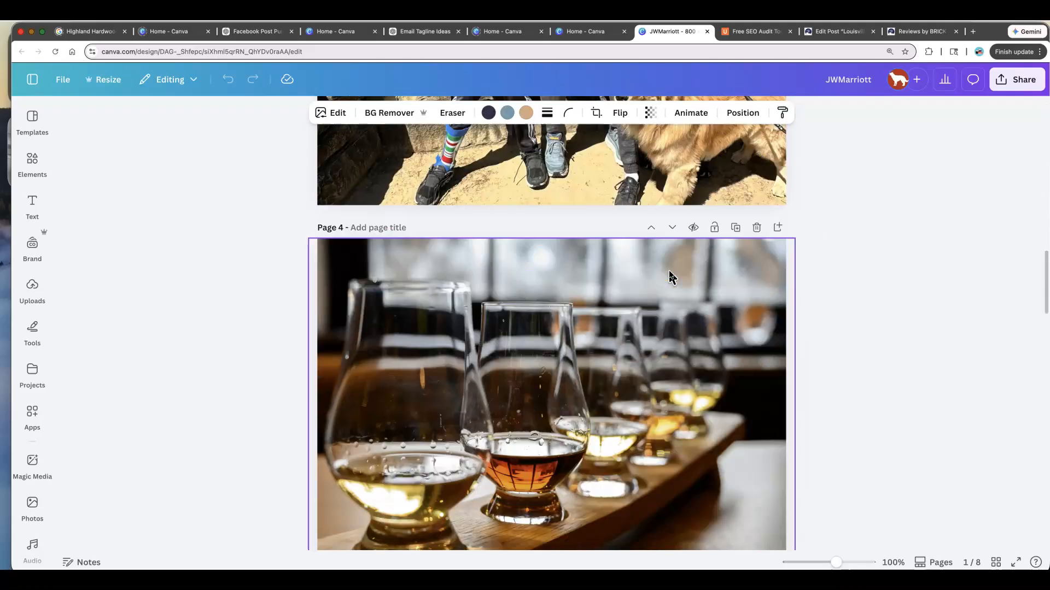
pyautogui.scroll(-14, 671, 277)
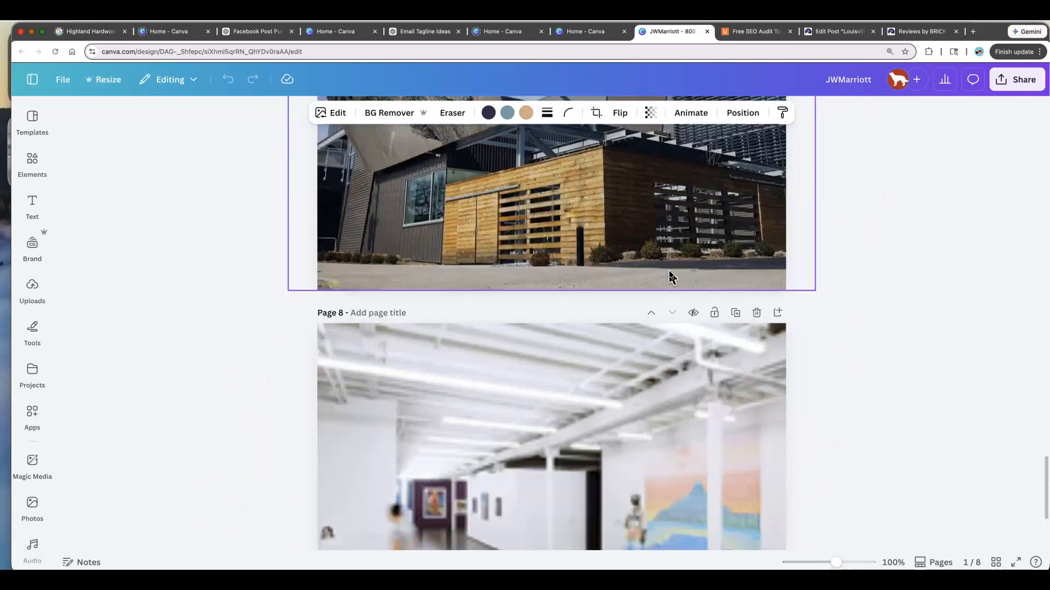
pyautogui.click(597, 531)
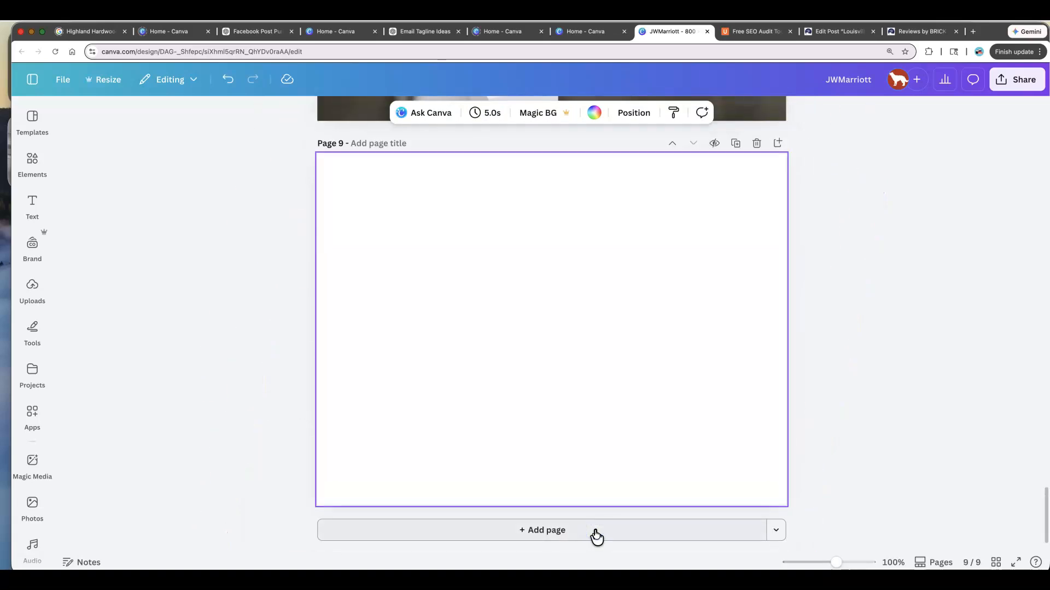
# - Upload Picture5.png from the Downloads folder into the design's uploads
pyautogui.click(33, 118)
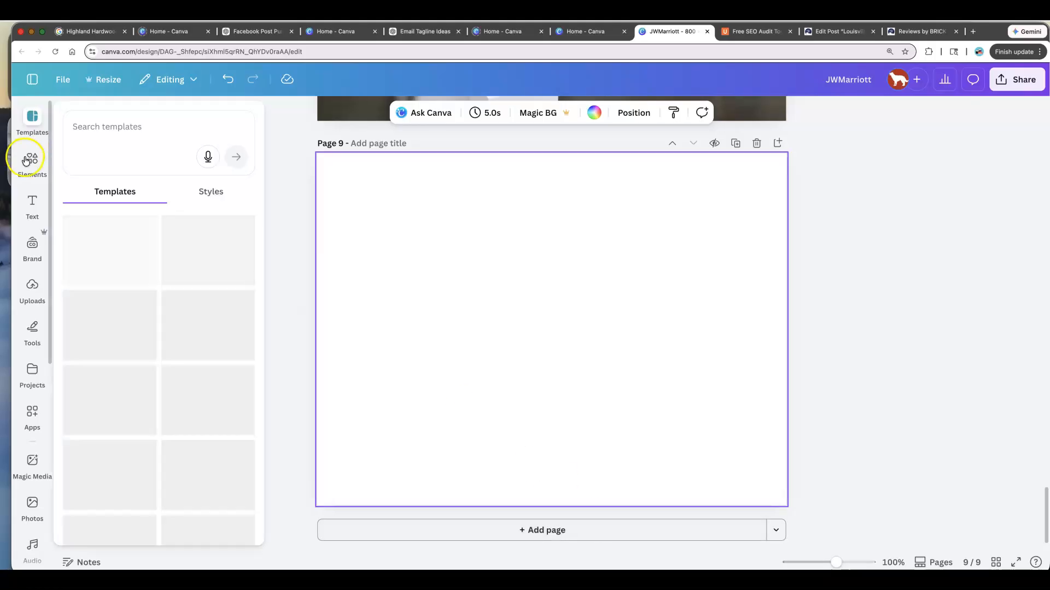
pyautogui.click(32, 295)
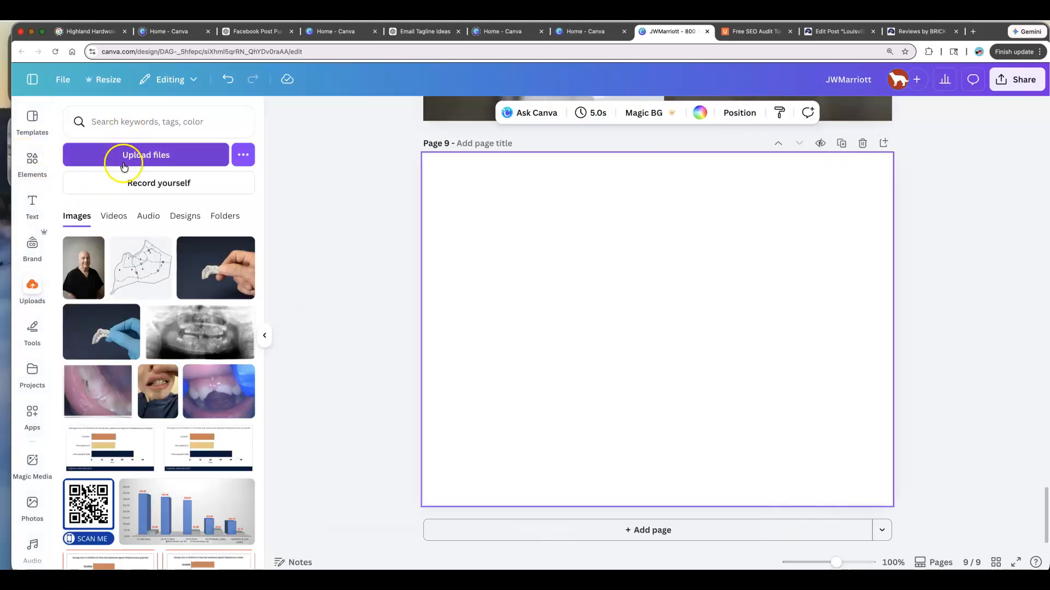
pyautogui.click(125, 159)
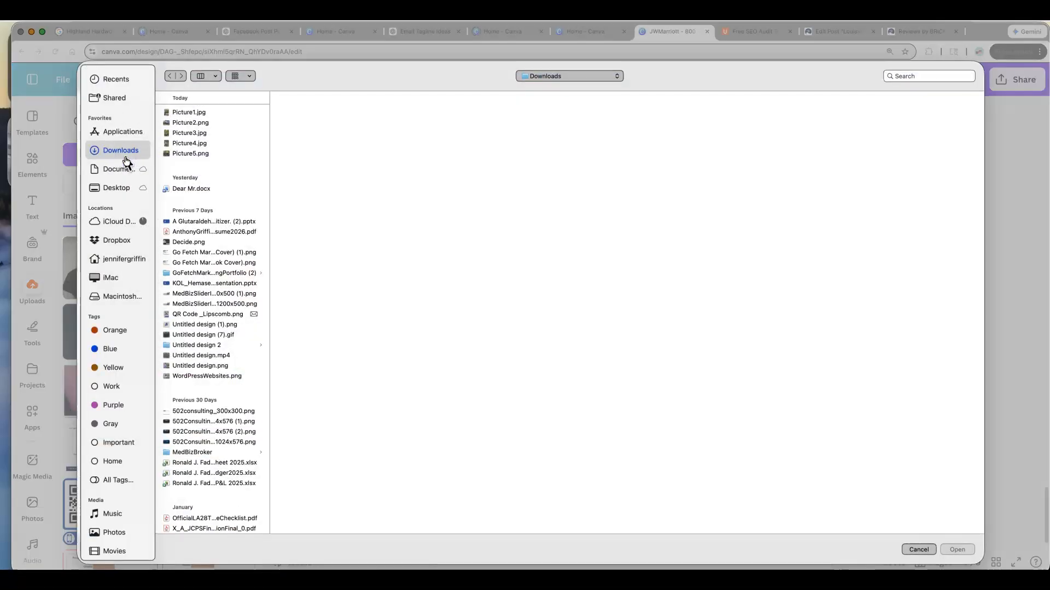
pyautogui.click(197, 113)
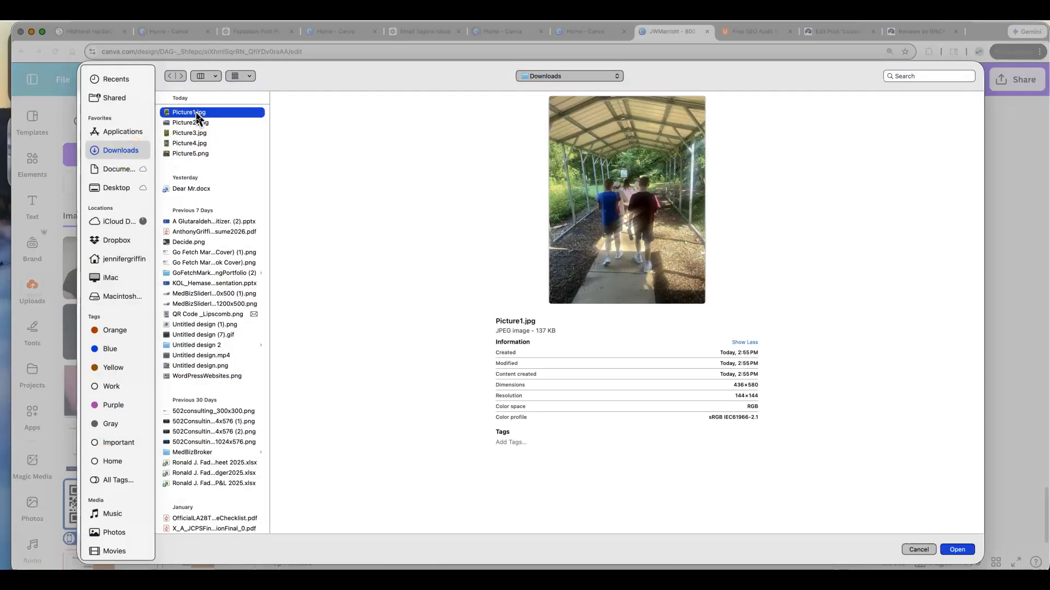
pyautogui.press('Down')
pyautogui.press('Down')
pyautogui.press('Down')
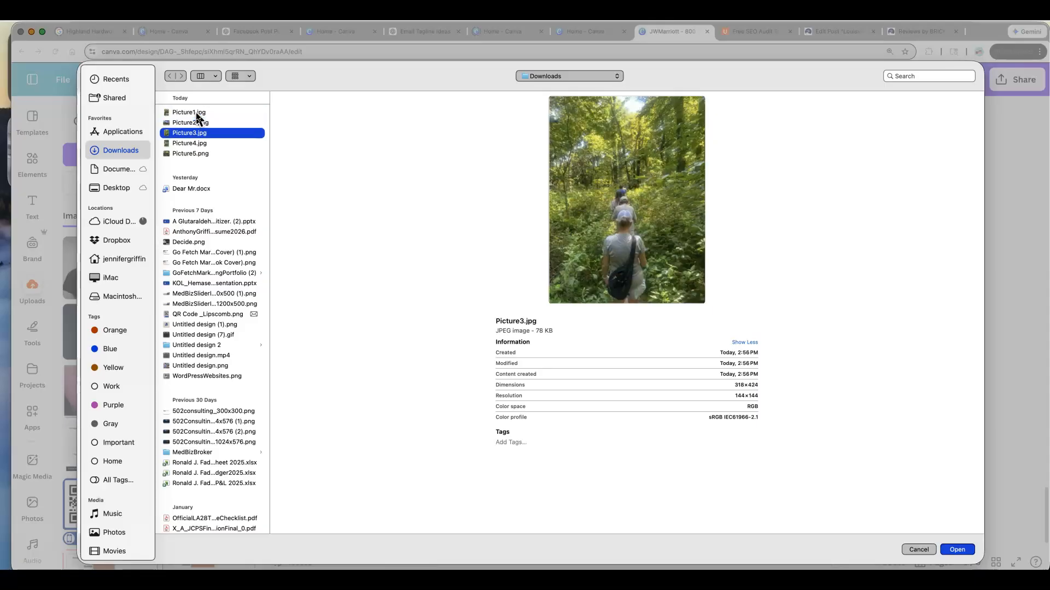
pyautogui.press('Down')
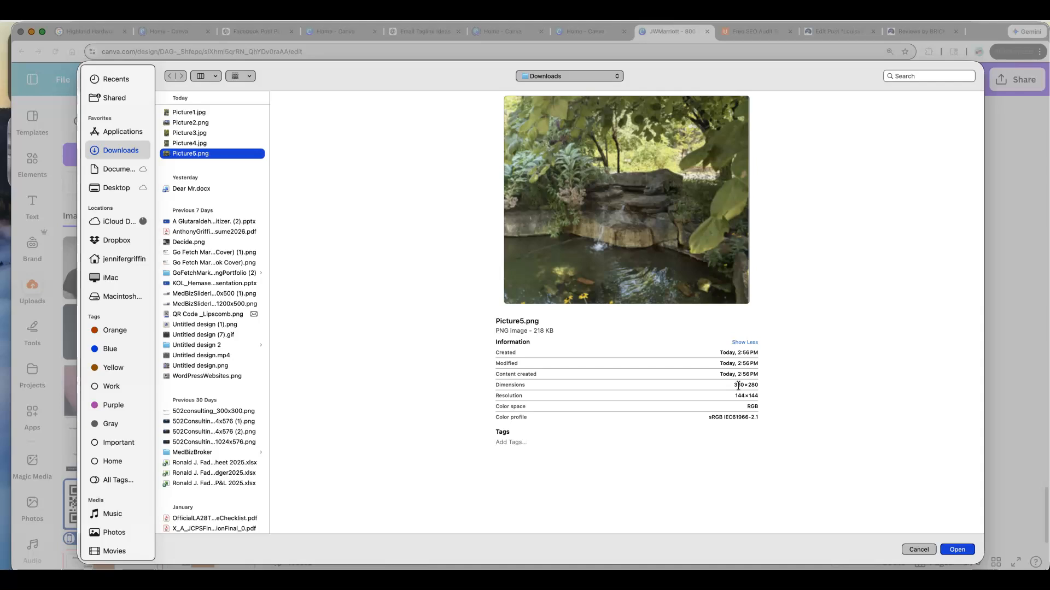
pyautogui.press('Up')
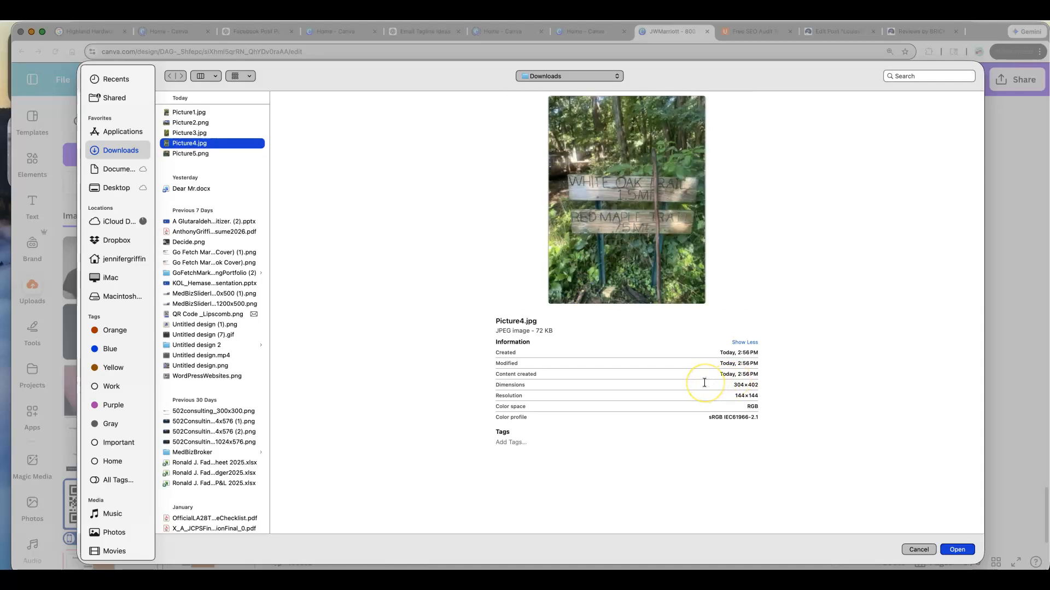
pyautogui.press('Up')
pyautogui.press('Up')
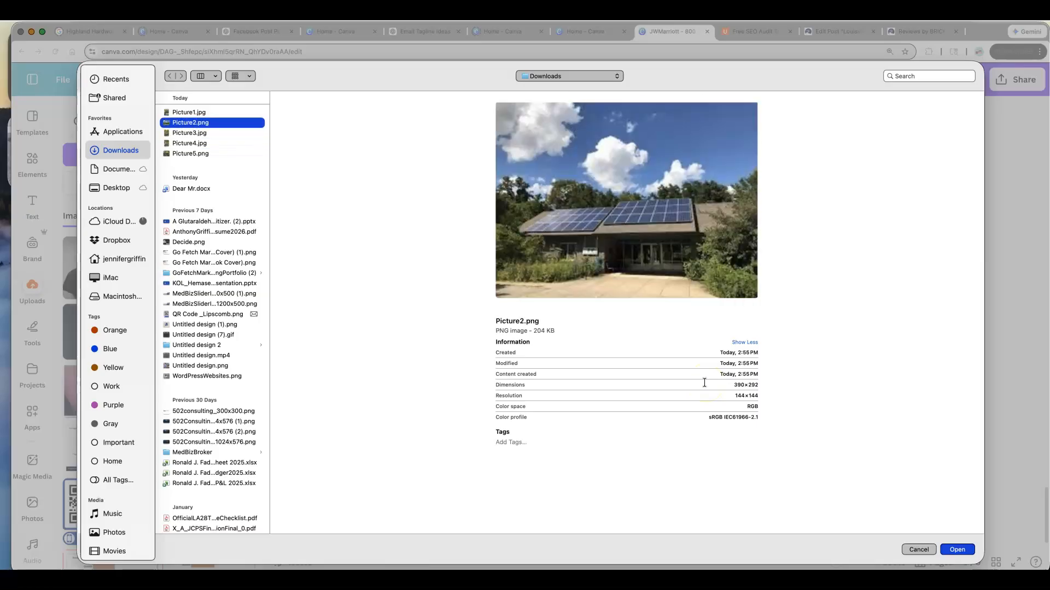
pyautogui.press('Down')
pyautogui.press('Down')
pyautogui.press('Down')
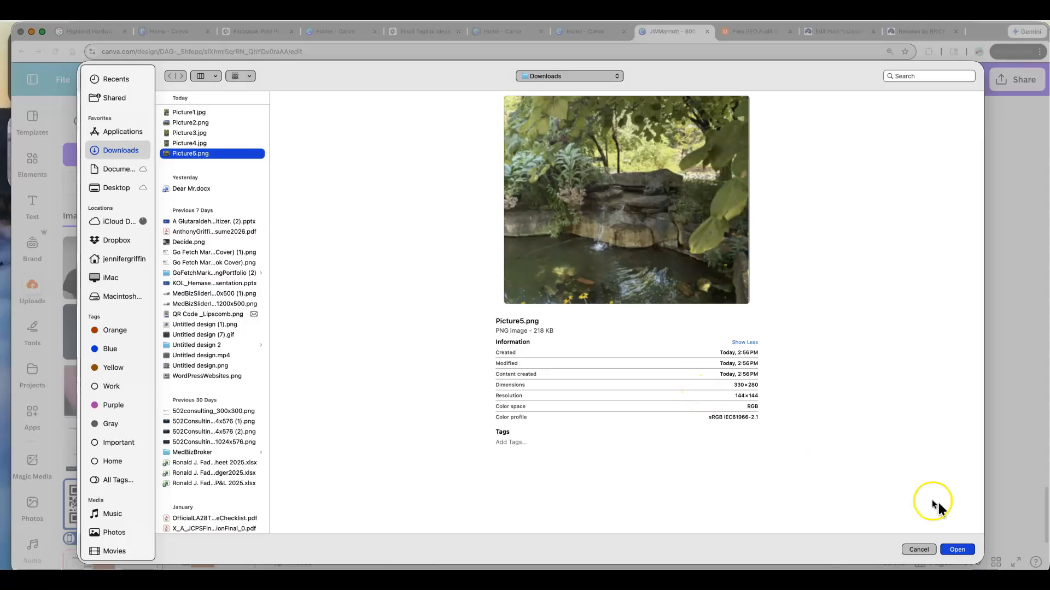
pyautogui.click(960, 550)
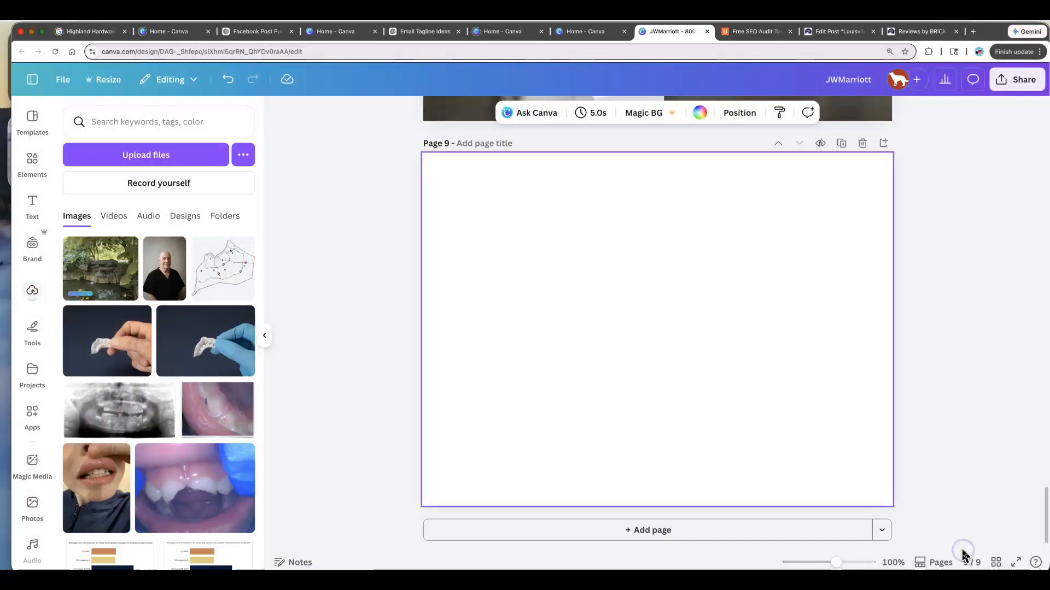
# - Place the uploaded waterfall photo on page 9 and enlarge it to fill the whole page
pyautogui.click(86, 265)
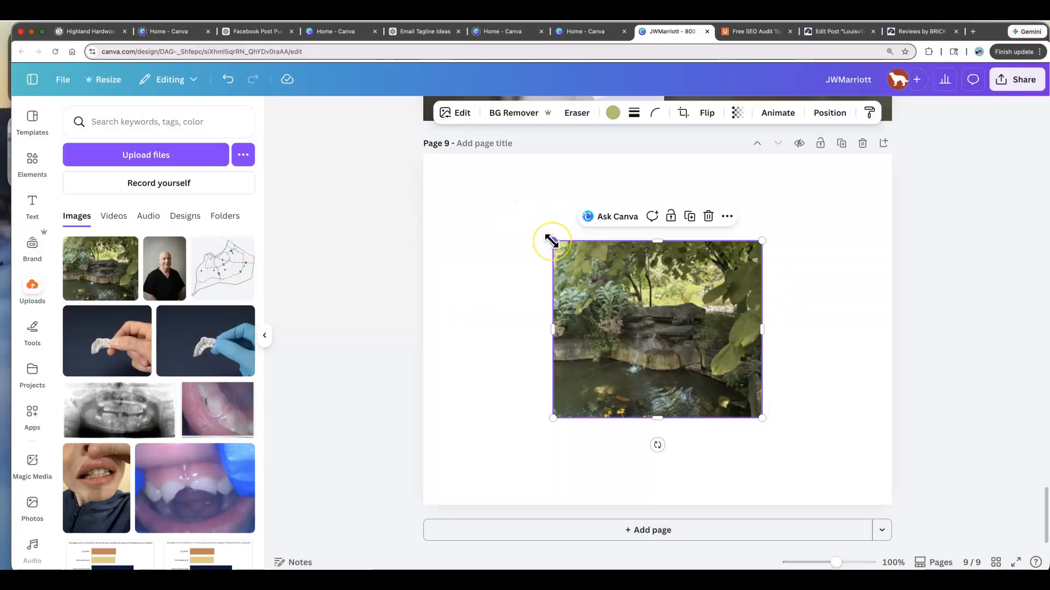
pyautogui.moveTo(551, 240); pyautogui.dragTo(399, 161)
pyautogui.moveTo(761, 418); pyautogui.dragTo(909, 510)
pyautogui.click(940, 440)
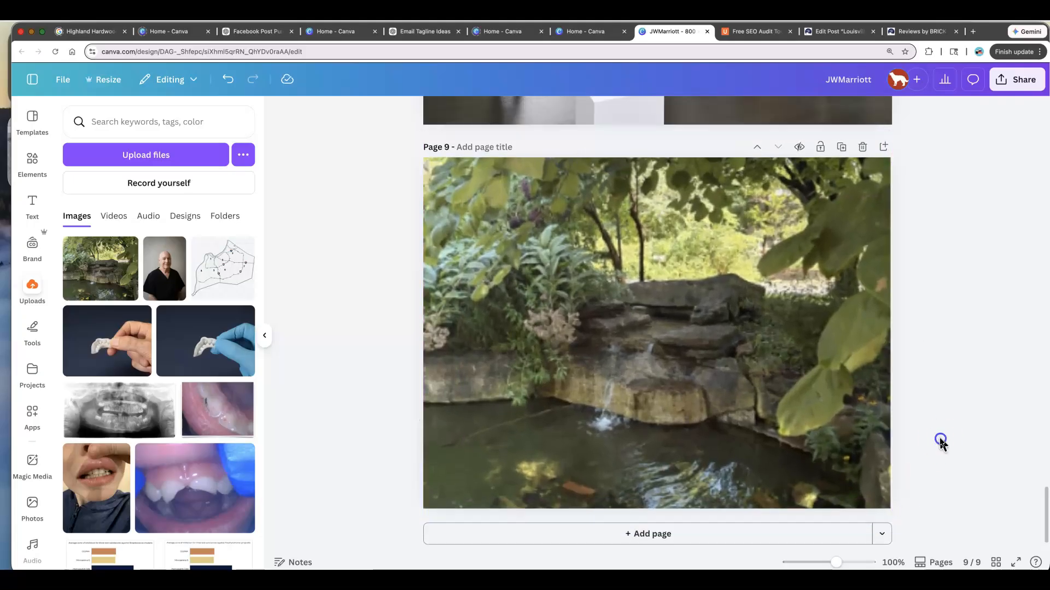
# - Download only page 9 (current page) of the design as a PNG
pyautogui.click(1024, 82)
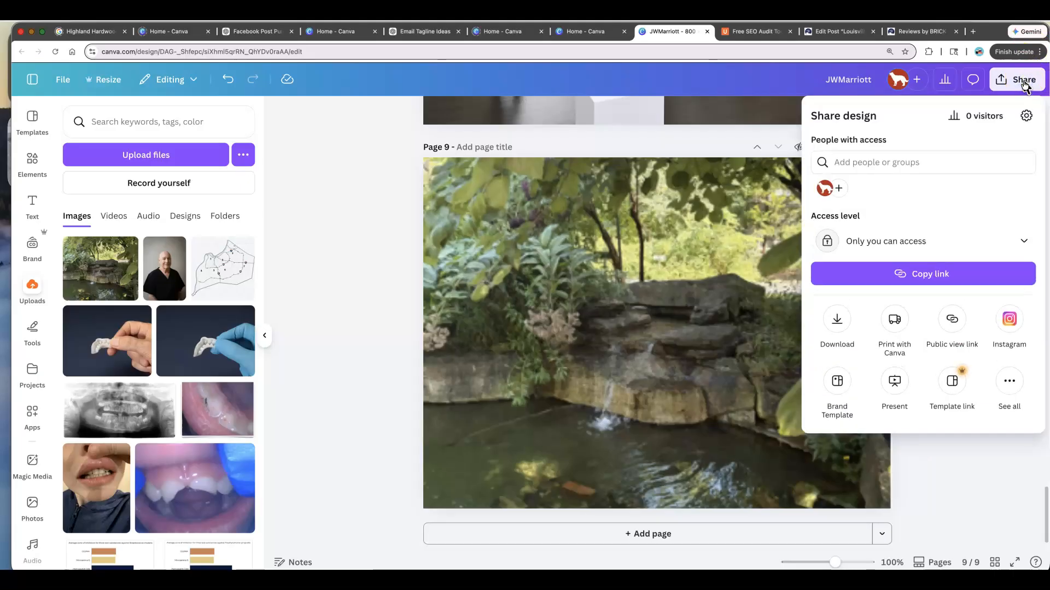
pyautogui.click(835, 324)
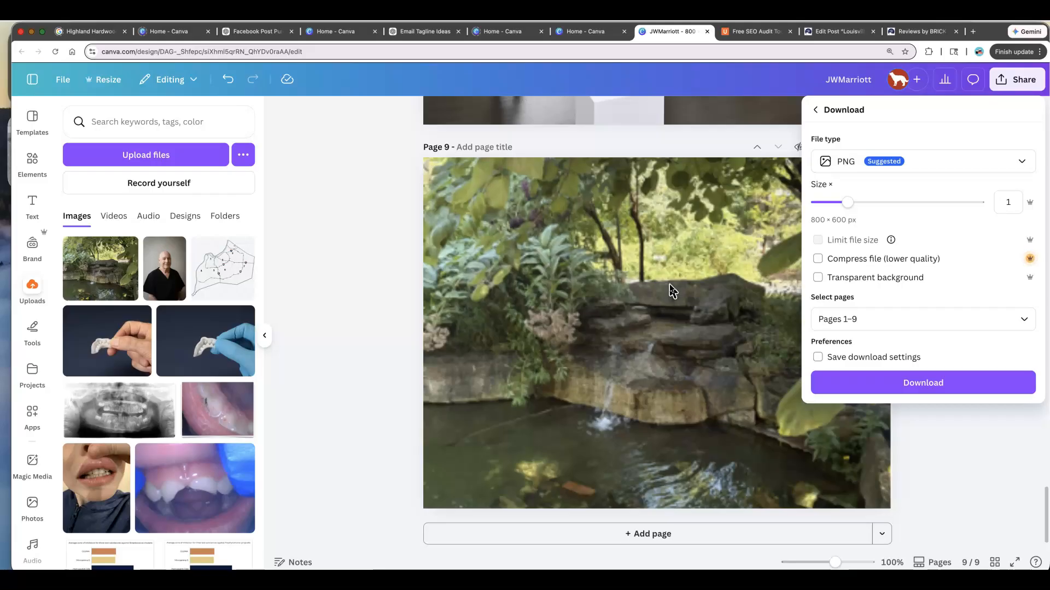
pyautogui.click(876, 309)
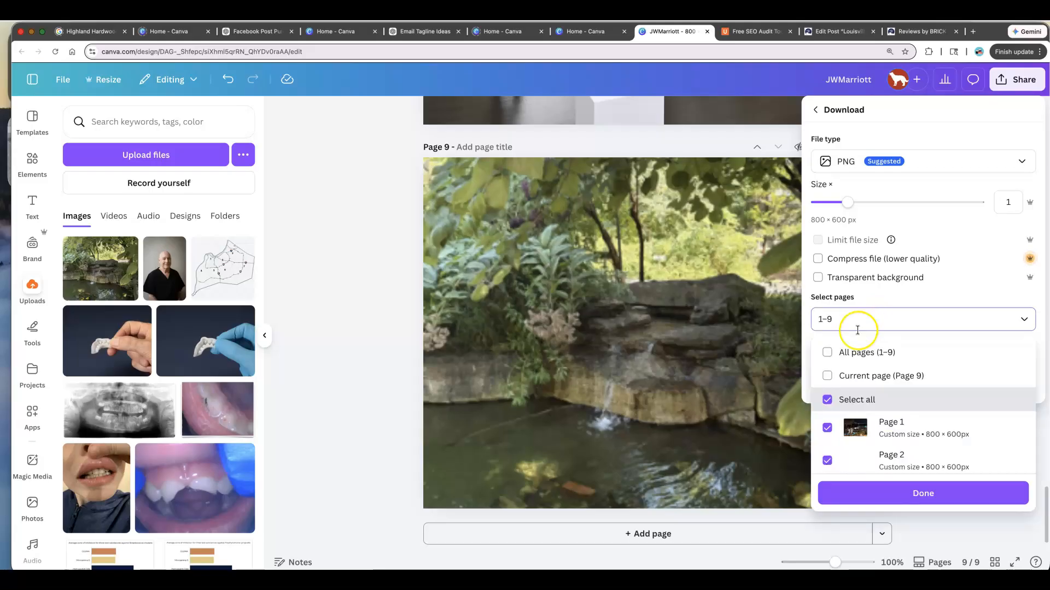
pyautogui.click(826, 381)
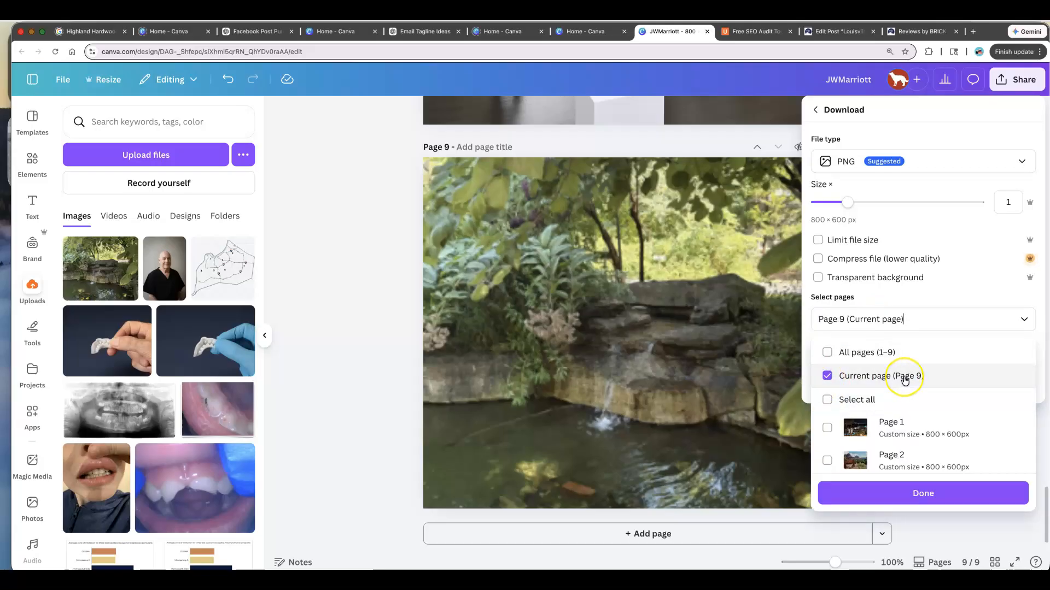
pyautogui.scroll(-1, 905, 381)
pyautogui.scroll(-3, 905, 381)
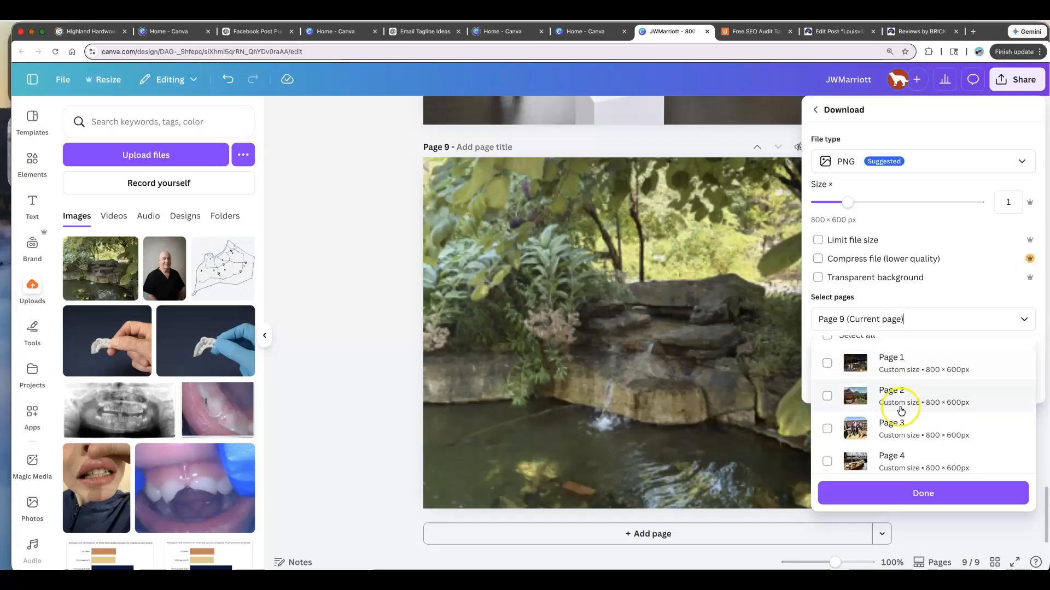
pyautogui.click(921, 492)
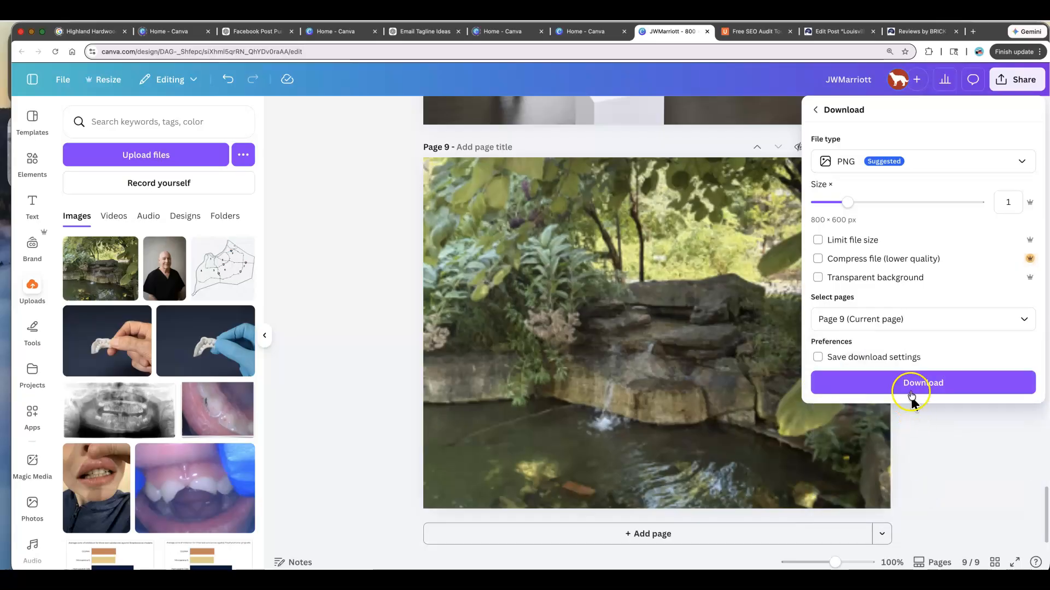
pyautogui.click(912, 393)
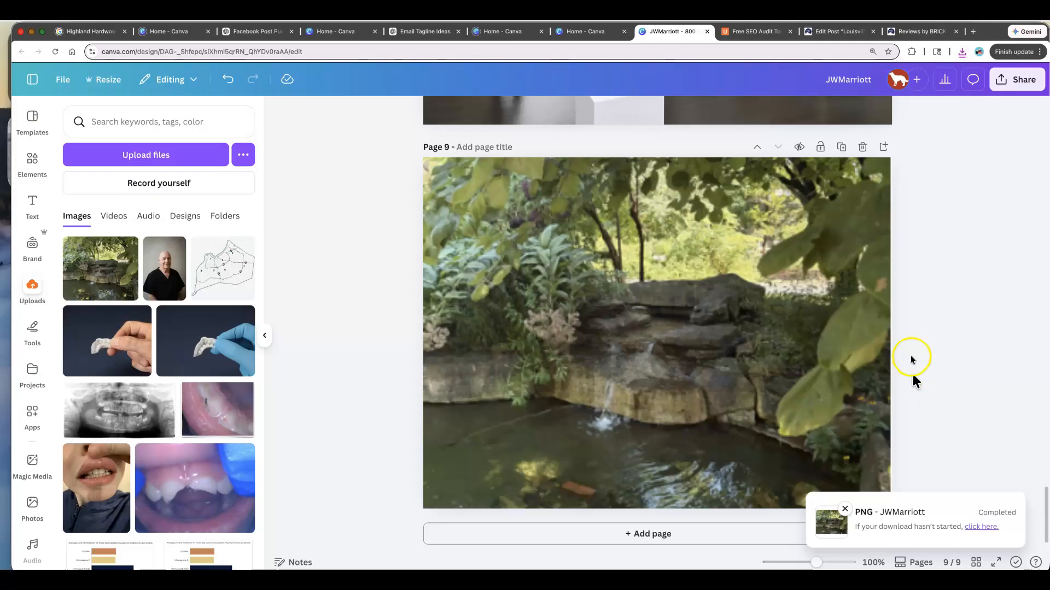
# - Start uploading a new featured image for the Louisville Nature Center post from the Downloads folder
pyautogui.click(831, 31)
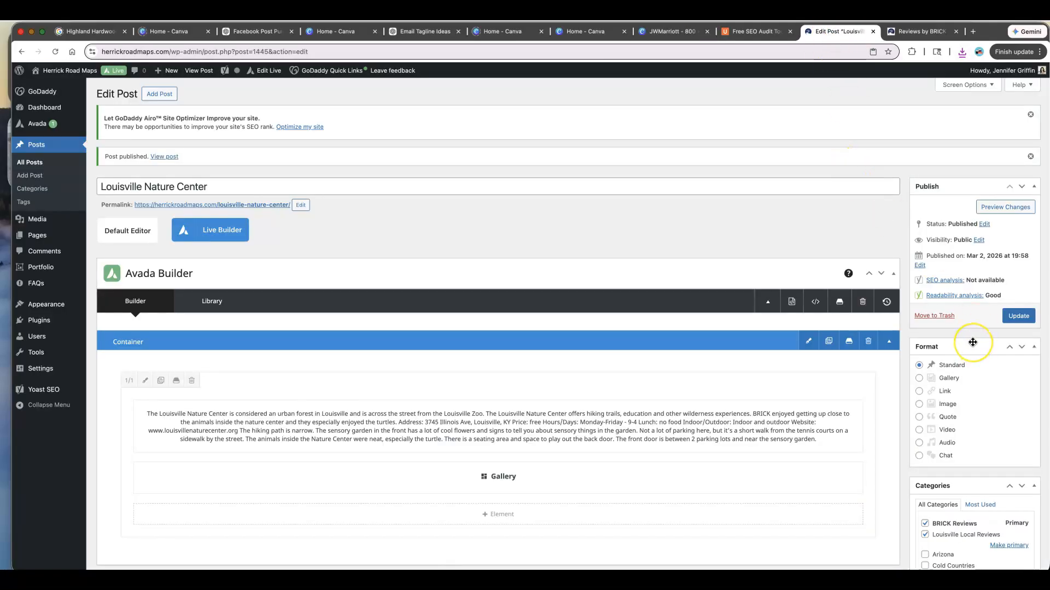
pyautogui.scroll(-4, 972, 343)
pyautogui.scroll(-3, 972, 344)
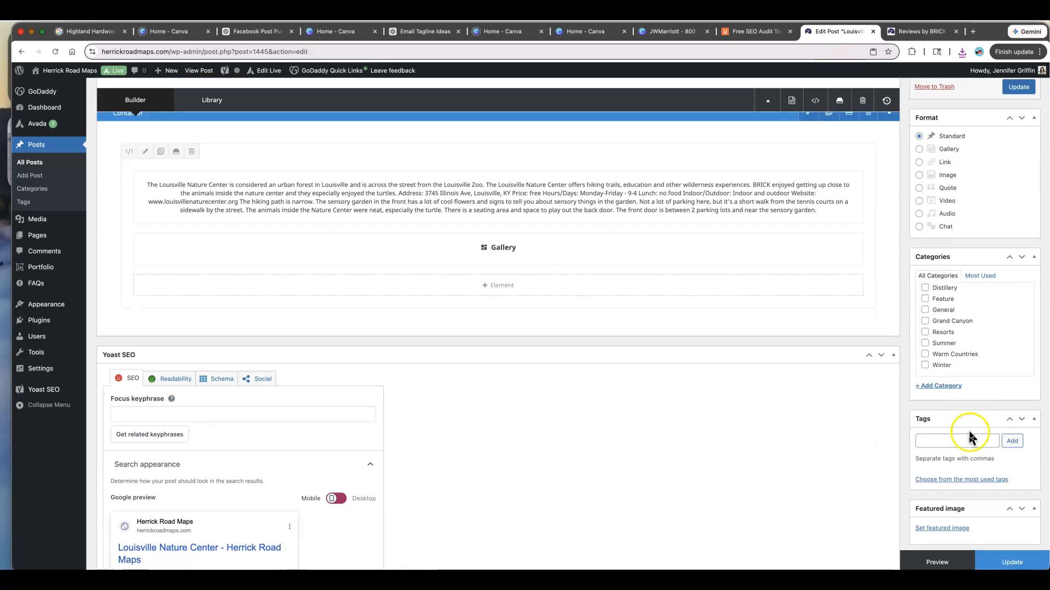
pyautogui.click(942, 534)
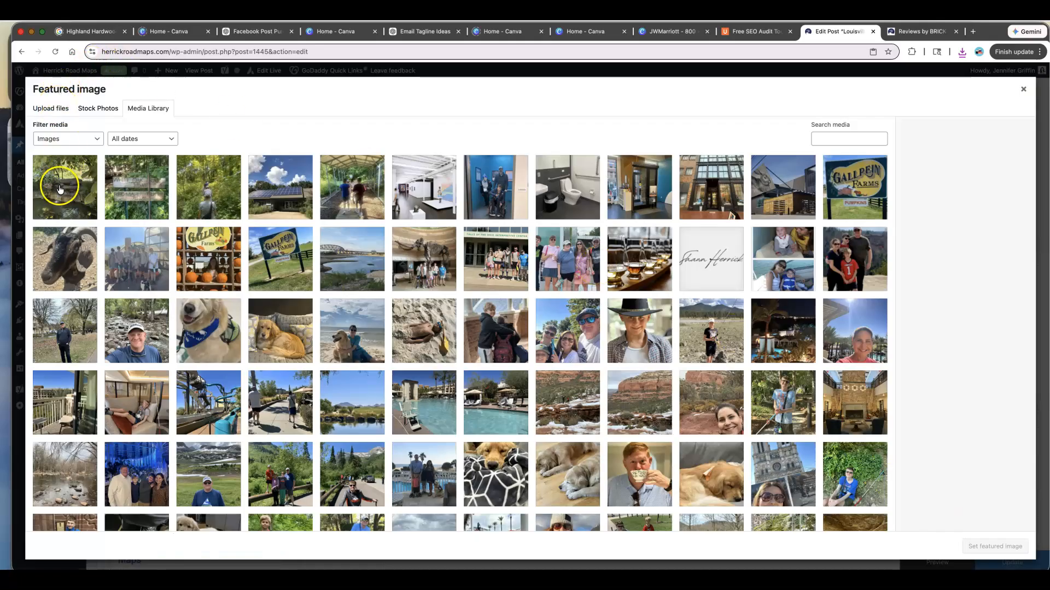
pyautogui.click(48, 110)
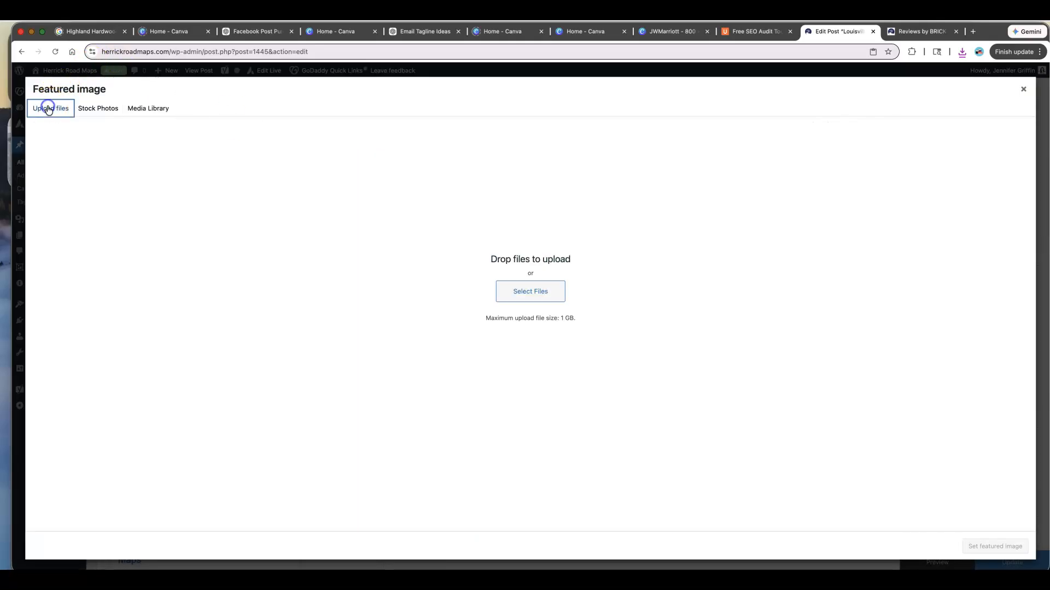
pyautogui.click(529, 291)
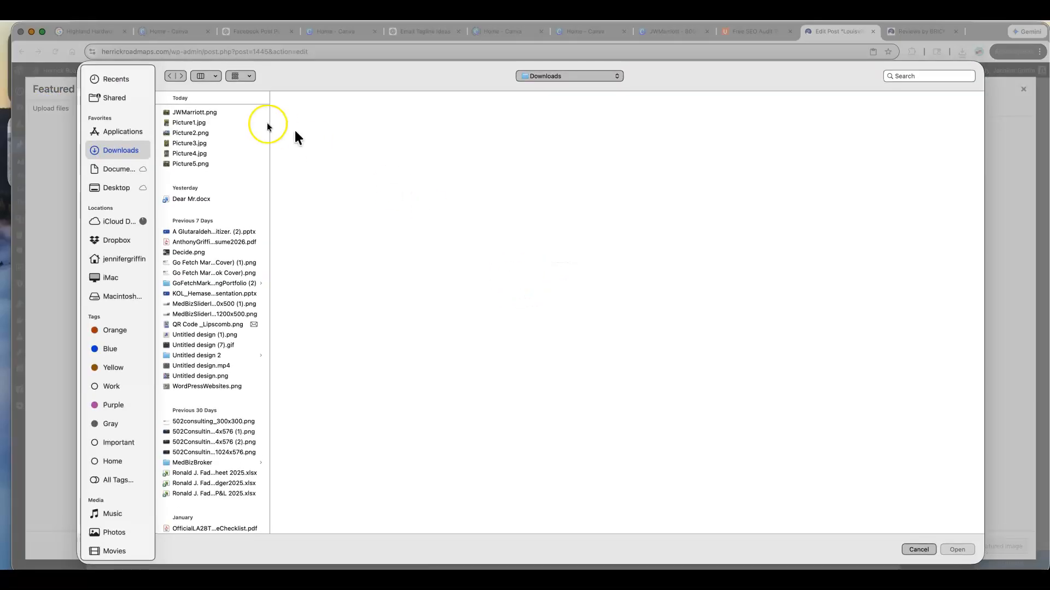
pyautogui.click(207, 166)
# - Rename the downloaded JWMarriott.png file to LouisvilleNatureCenter.png
pyautogui.click(211, 112)
pyautogui.rightClick(212, 112)
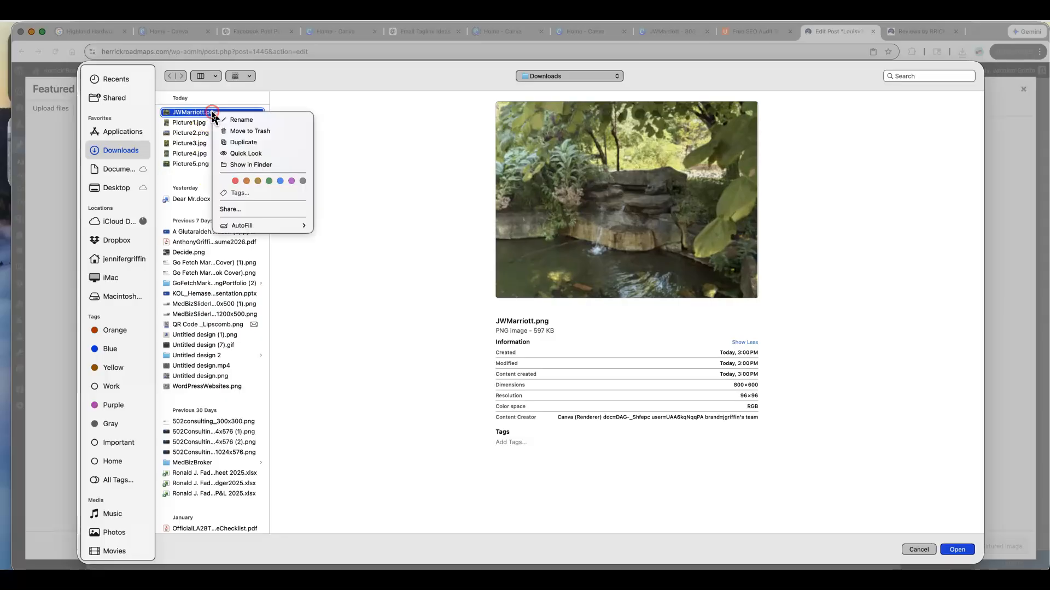
pyautogui.click(221, 120)
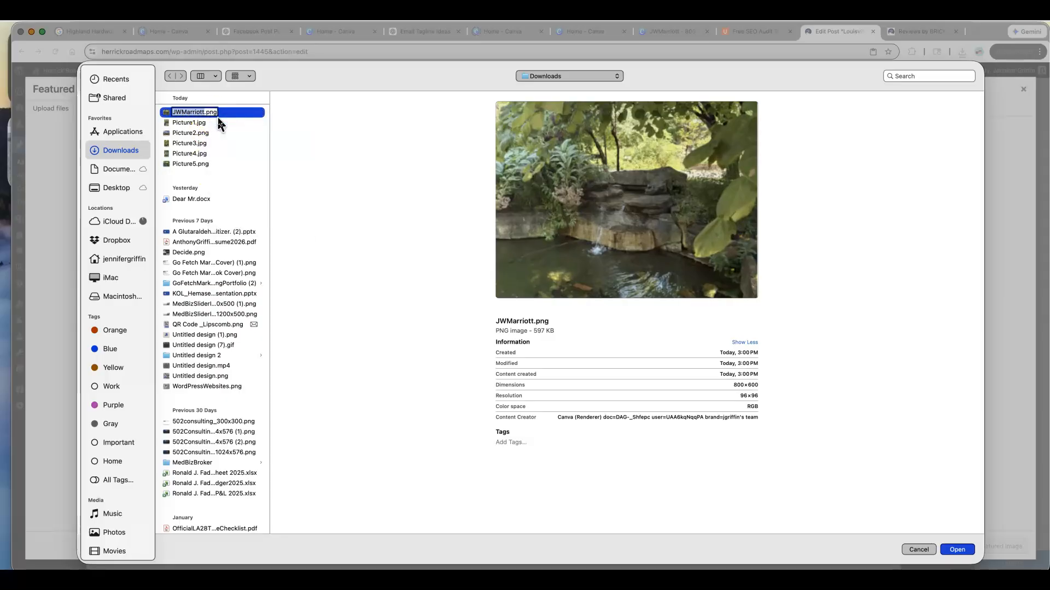
pyautogui.write('LouisvilleNatureCenter')
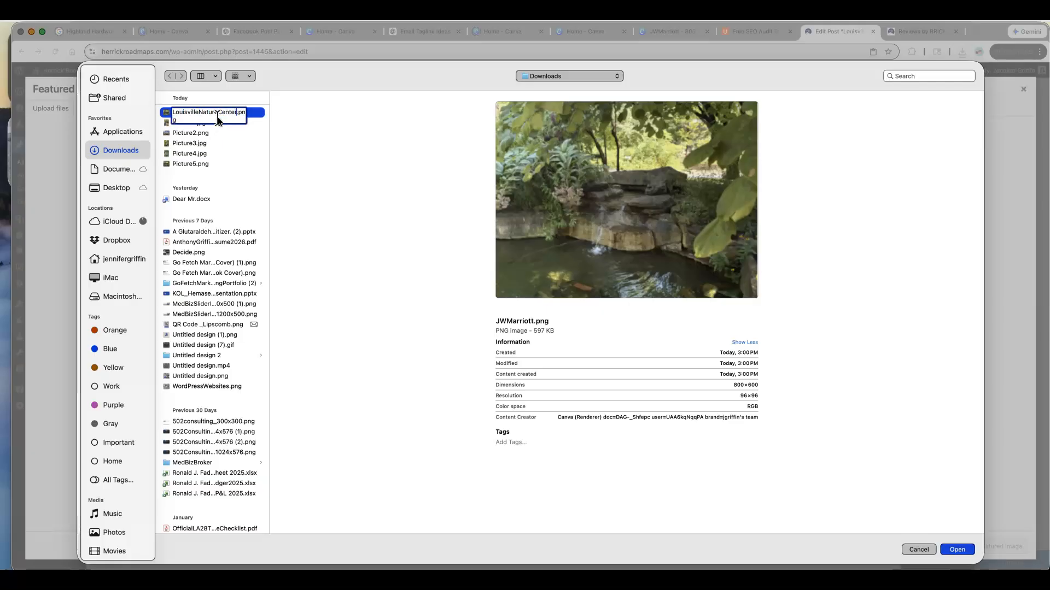
pyautogui.press('Return')
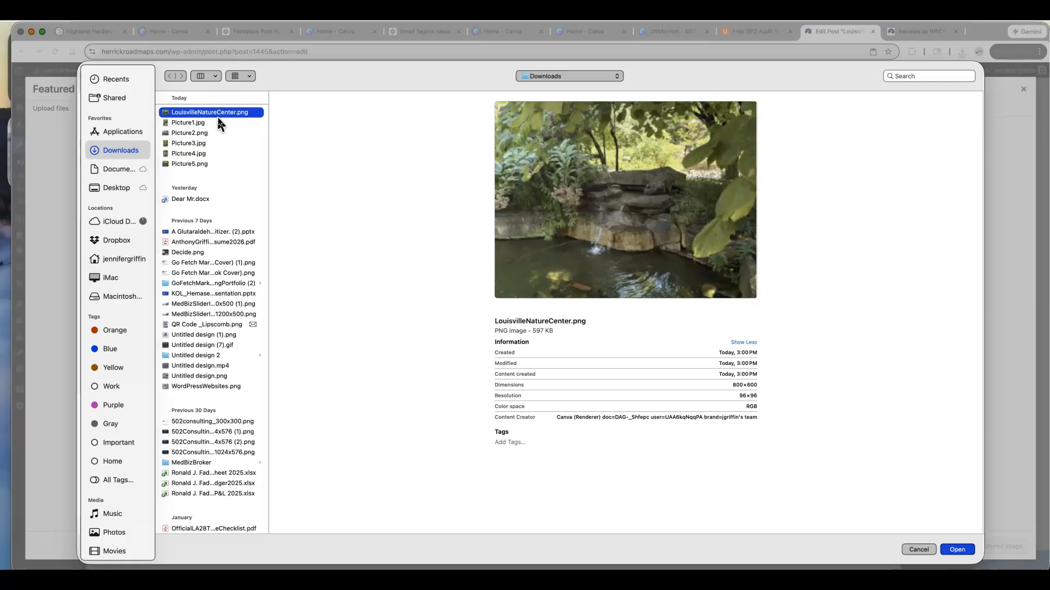
# - Upload LouisvilleNatureCenter.png, set it as the post's featured image, and update the post
pyautogui.click(964, 549)
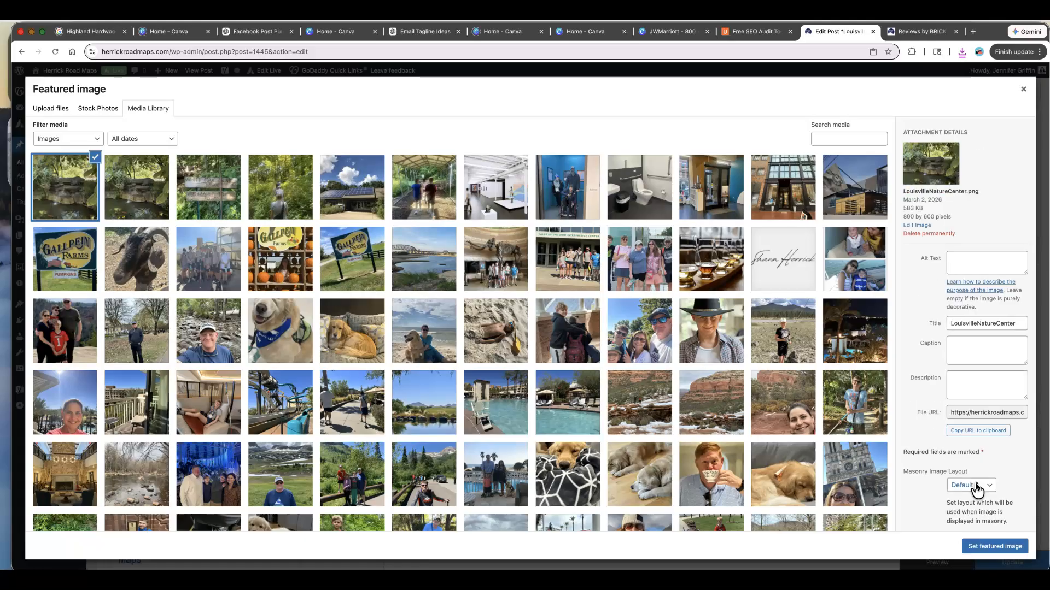
pyautogui.scroll(-1, 977, 488)
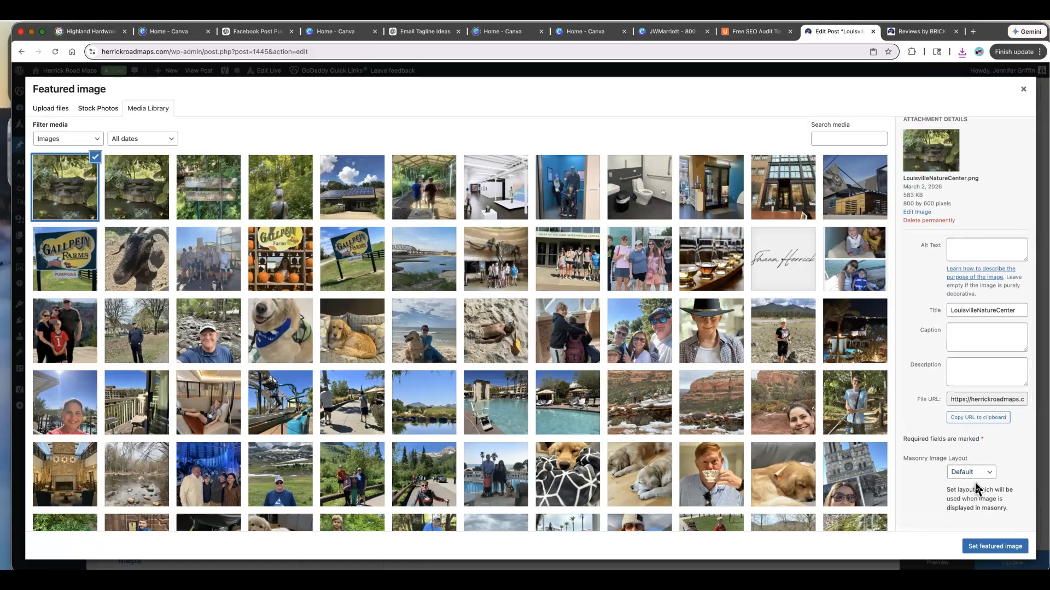
pyautogui.click(999, 545)
pyautogui.scroll(-5, 972, 473)
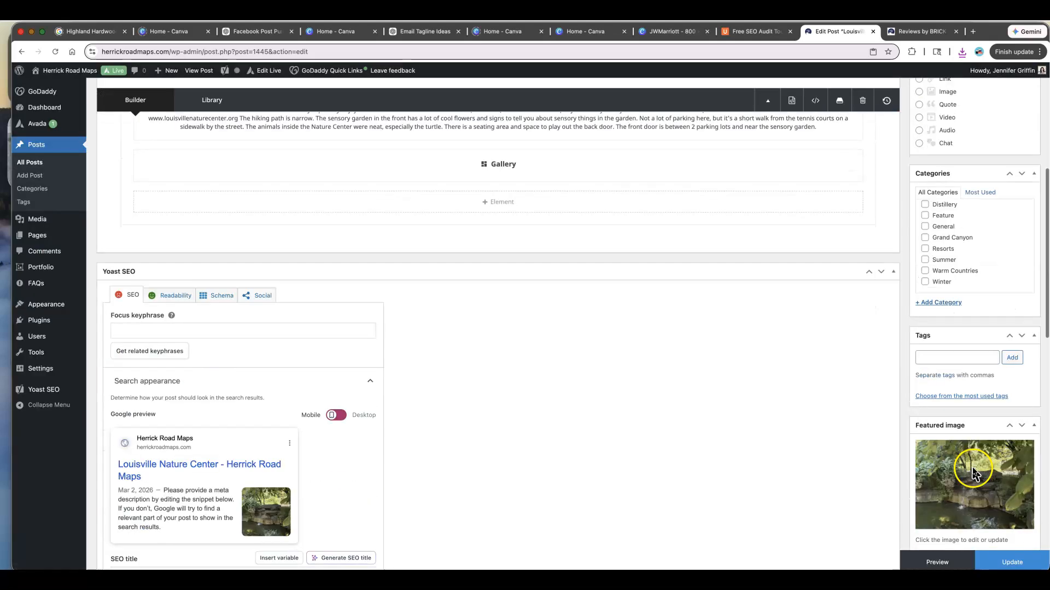
pyautogui.click(1003, 562)
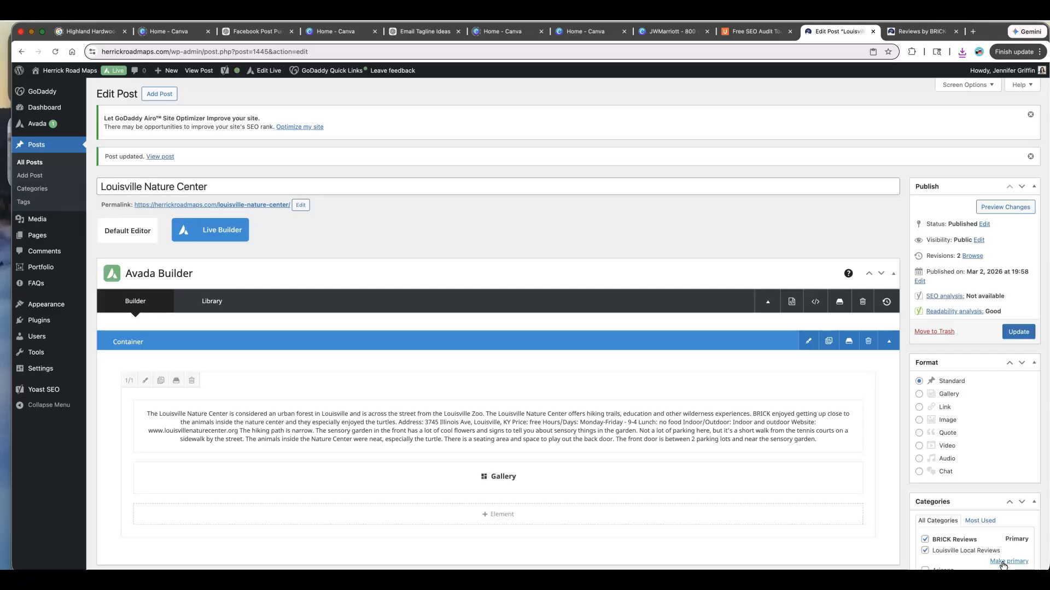
# - Check the Louisville Nature Center post on the Reviews by BRICK page and the home page travel blog section
pyautogui.click(897, 33)
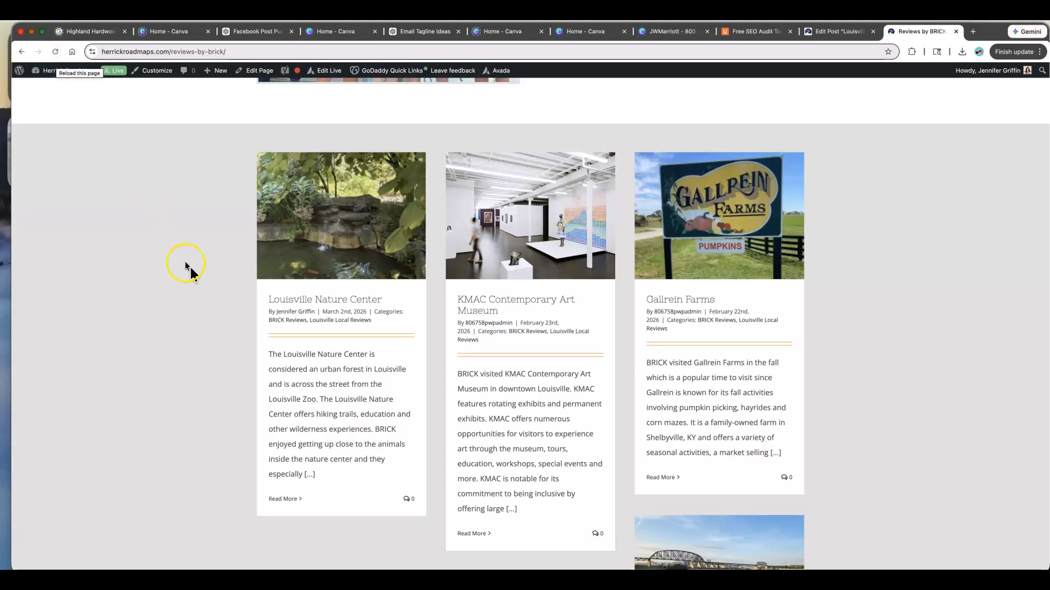
pyautogui.scroll(-3, 194, 273)
pyautogui.scroll(-10, 195, 277)
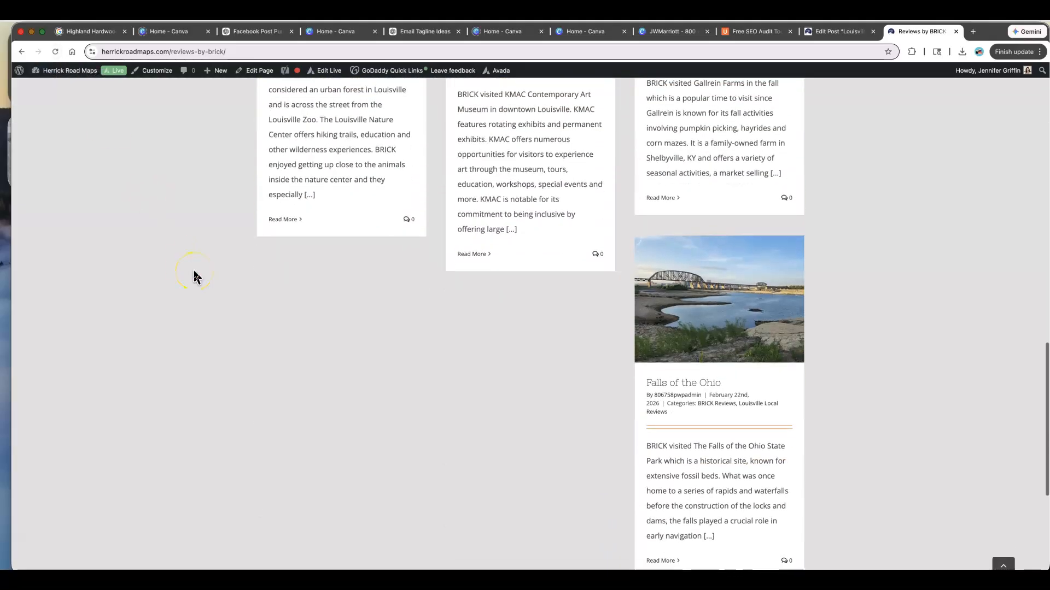
pyautogui.scroll(4, 194, 274)
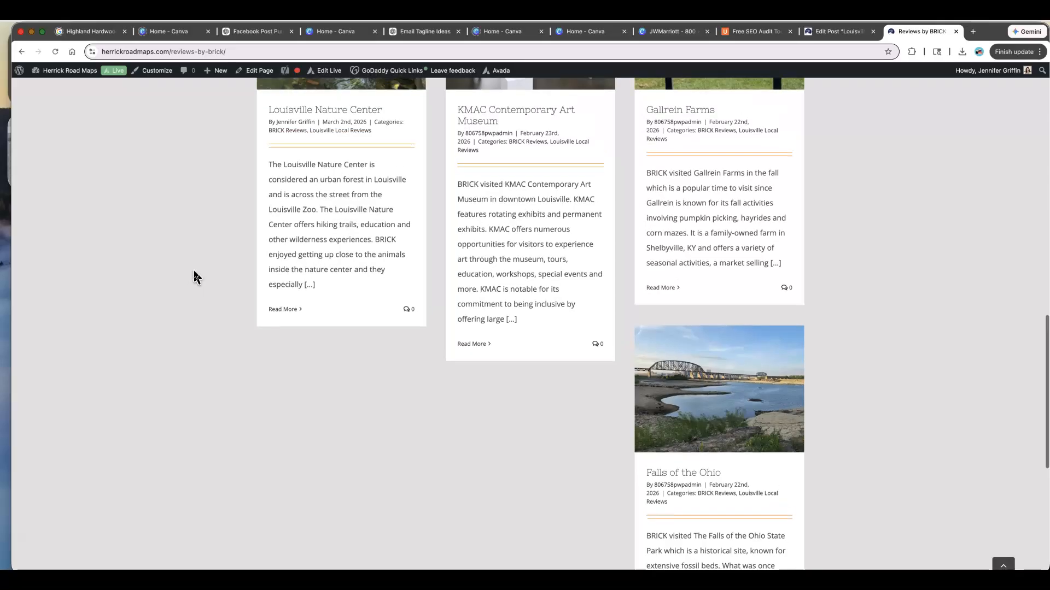
pyautogui.scroll(3, 195, 273)
pyautogui.scroll(10, 195, 272)
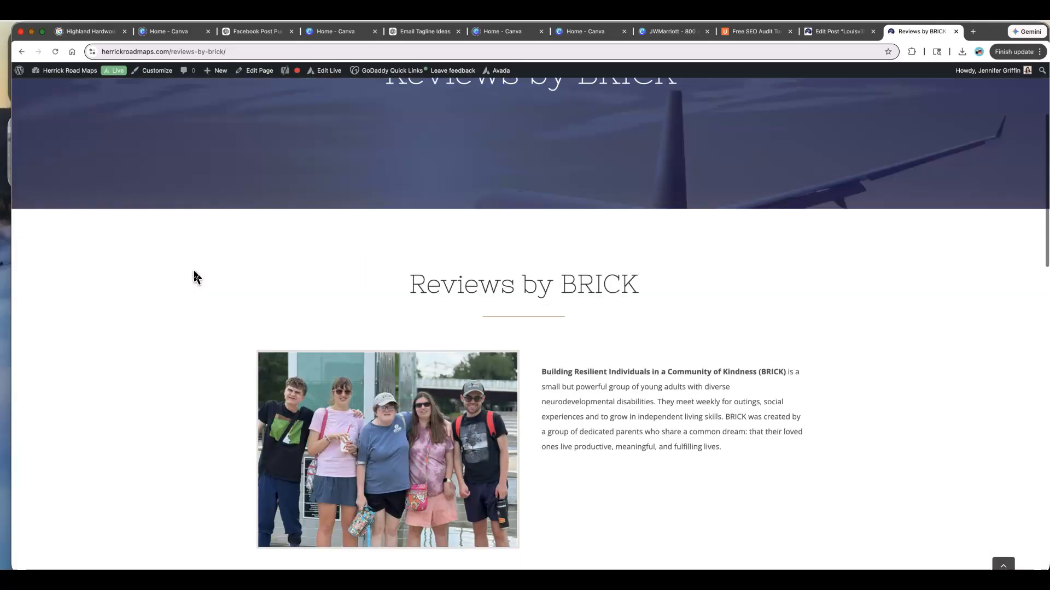
pyautogui.click(219, 260)
pyautogui.click(337, 112)
pyautogui.click(234, 221)
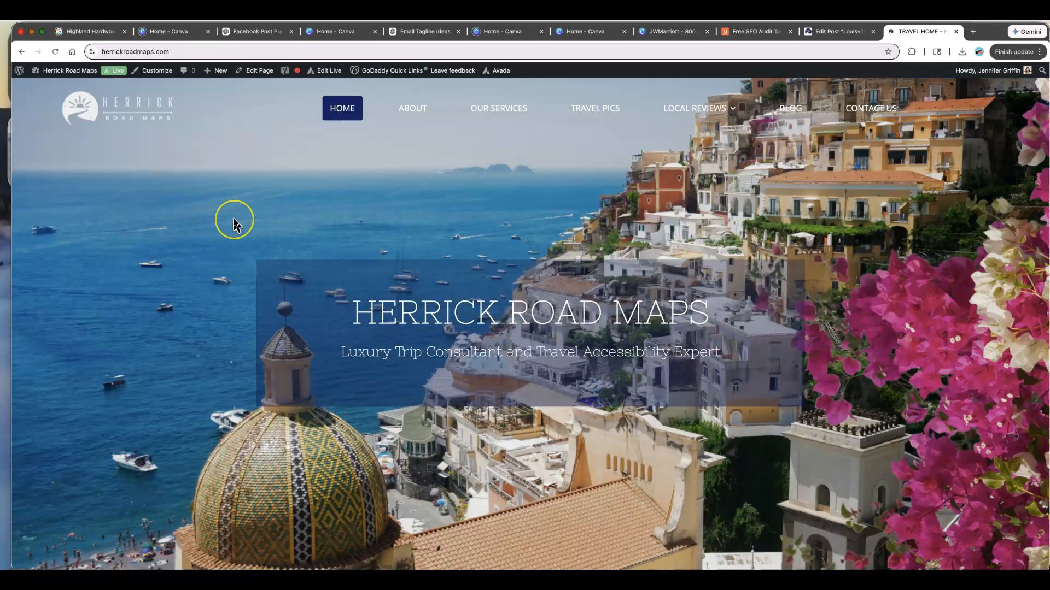
pyautogui.scroll(-15, 234, 220)
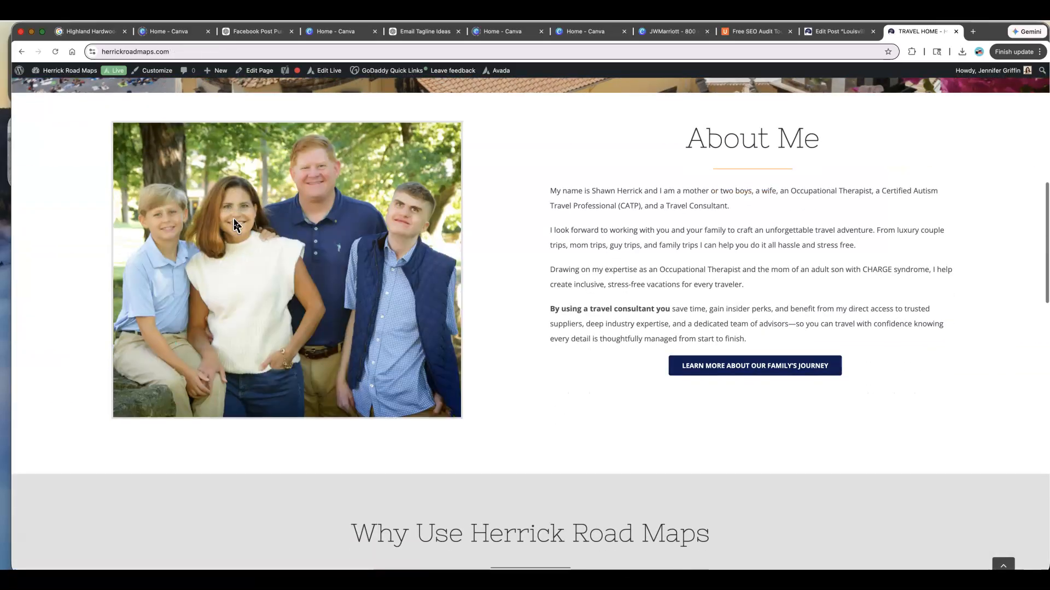
pyautogui.scroll(-7, 236, 224)
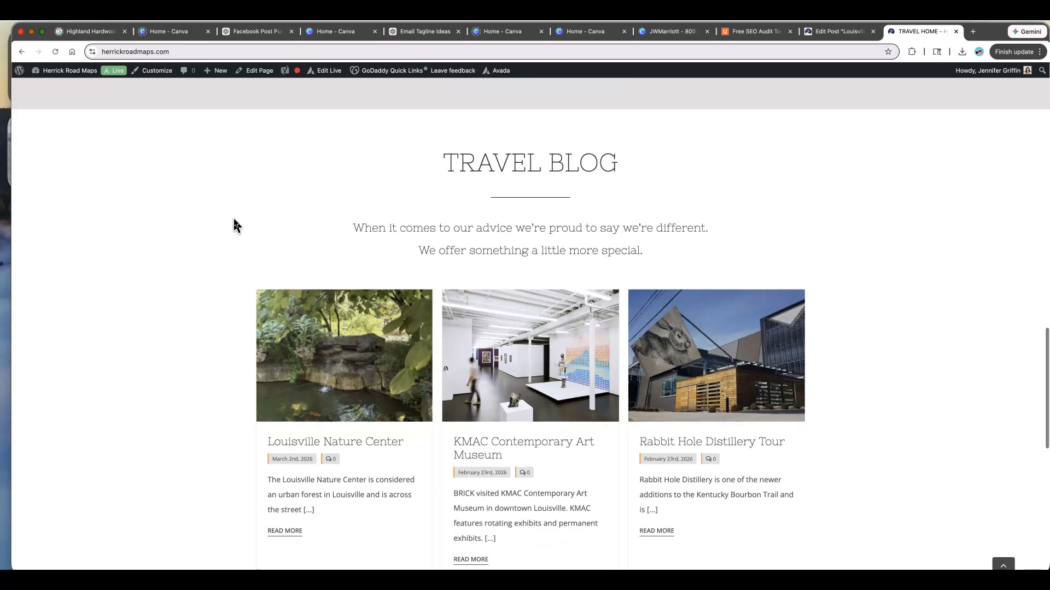
pyautogui.scroll(-3, 235, 224)
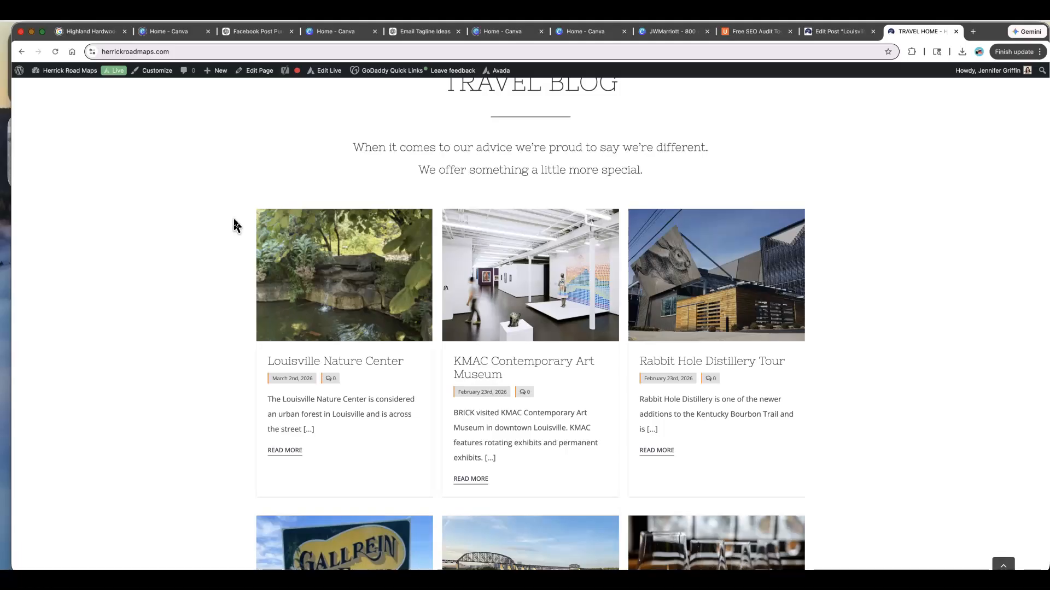
pyautogui.scroll(-4, 235, 224)
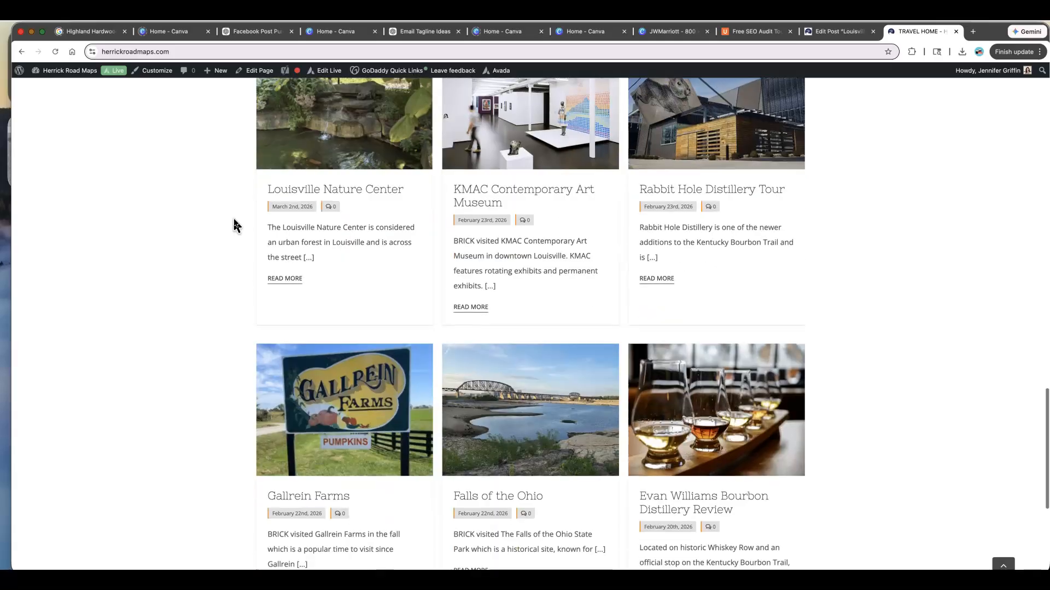
pyautogui.scroll(6, 235, 224)
pyautogui.scroll(12, 234, 220)
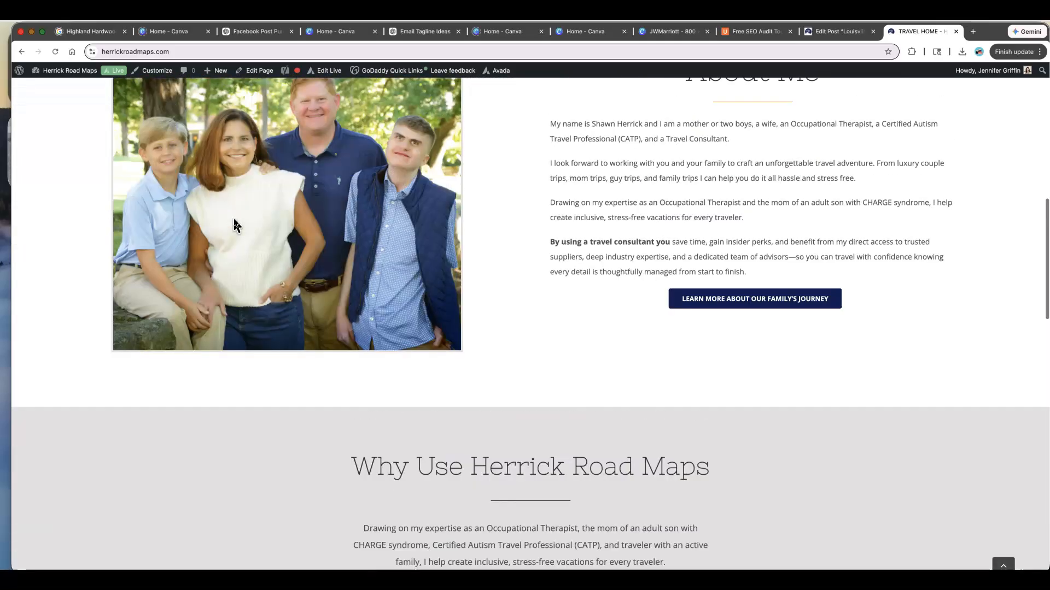
pyautogui.scroll(5, 234, 226)
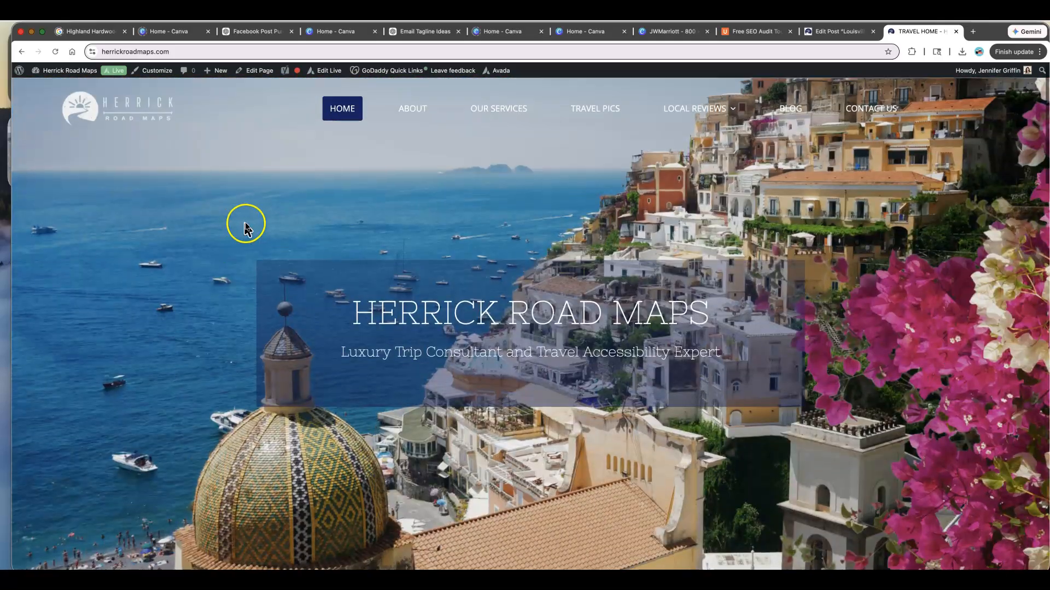
# - Open the Reviews by Cole page from the Local Reviews menu and browse its posts
pyautogui.moveTo(705, 109)
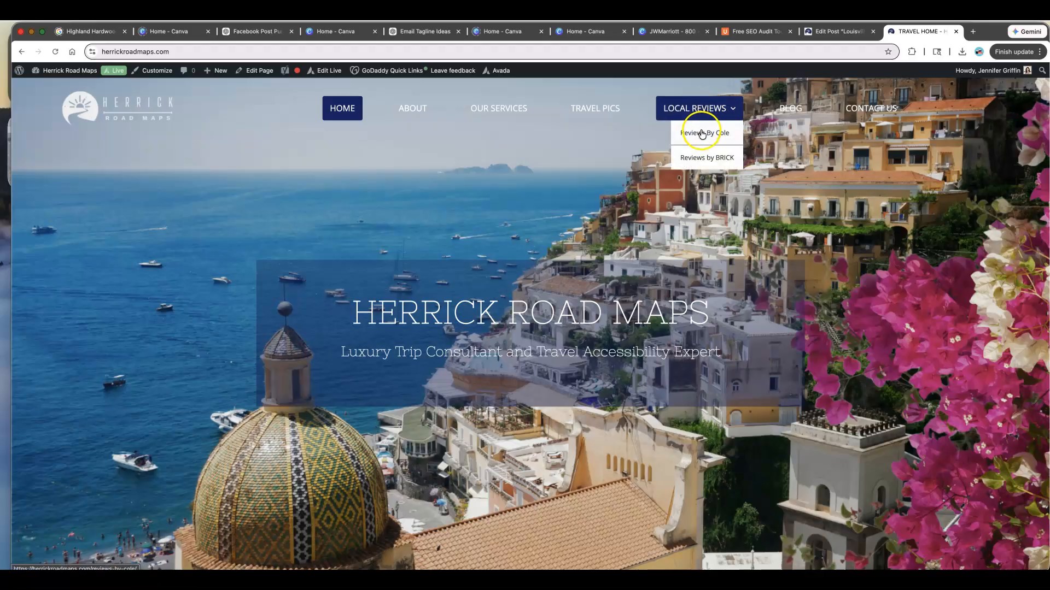
pyautogui.click(703, 133)
pyautogui.click(453, 210)
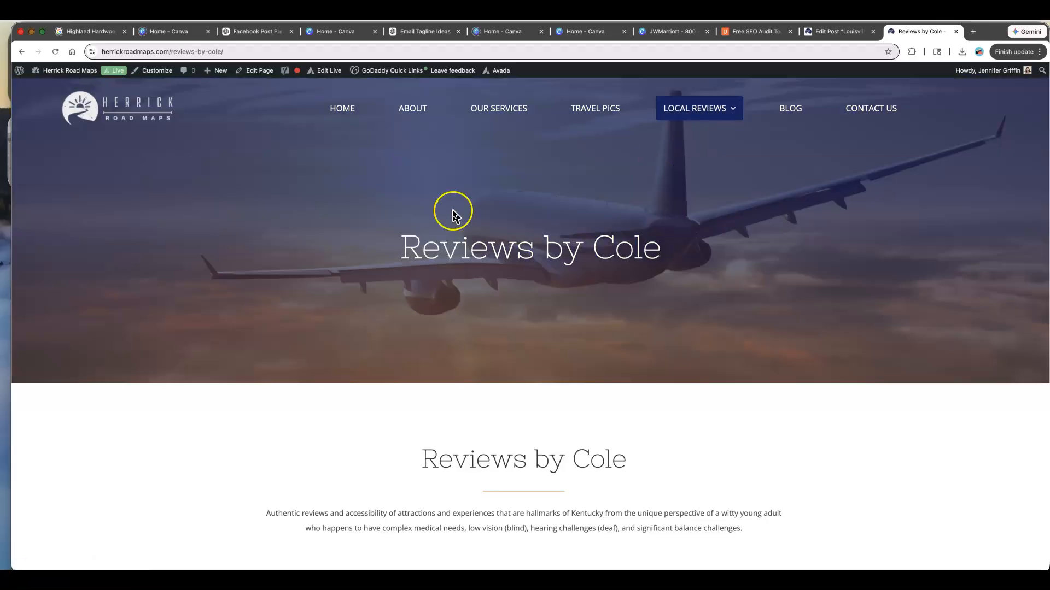
pyautogui.scroll(-4, 453, 213)
pyautogui.scroll(-8, 453, 215)
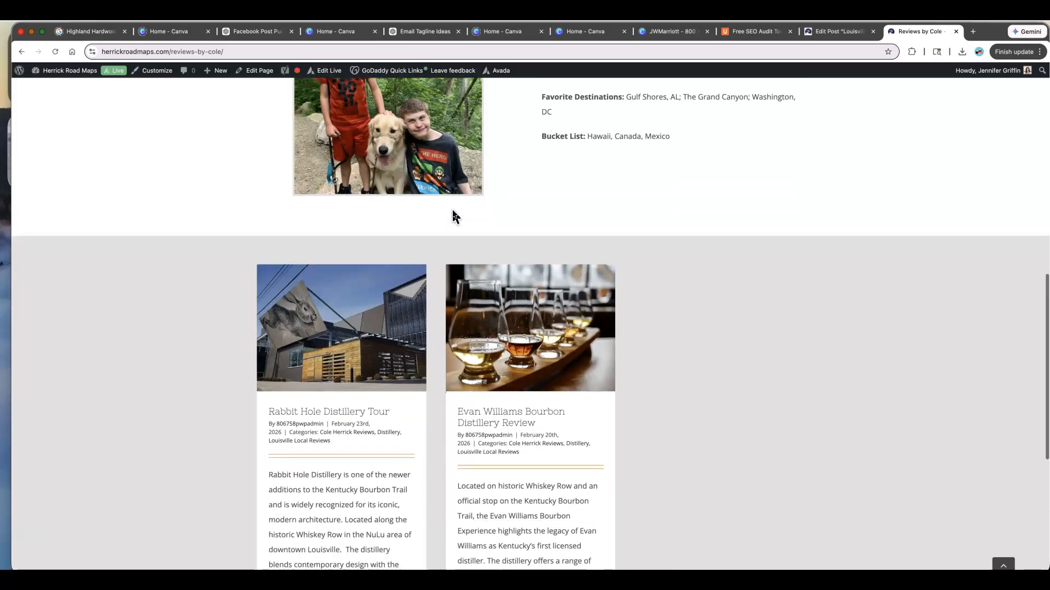
pyautogui.scroll(10, 452, 211)
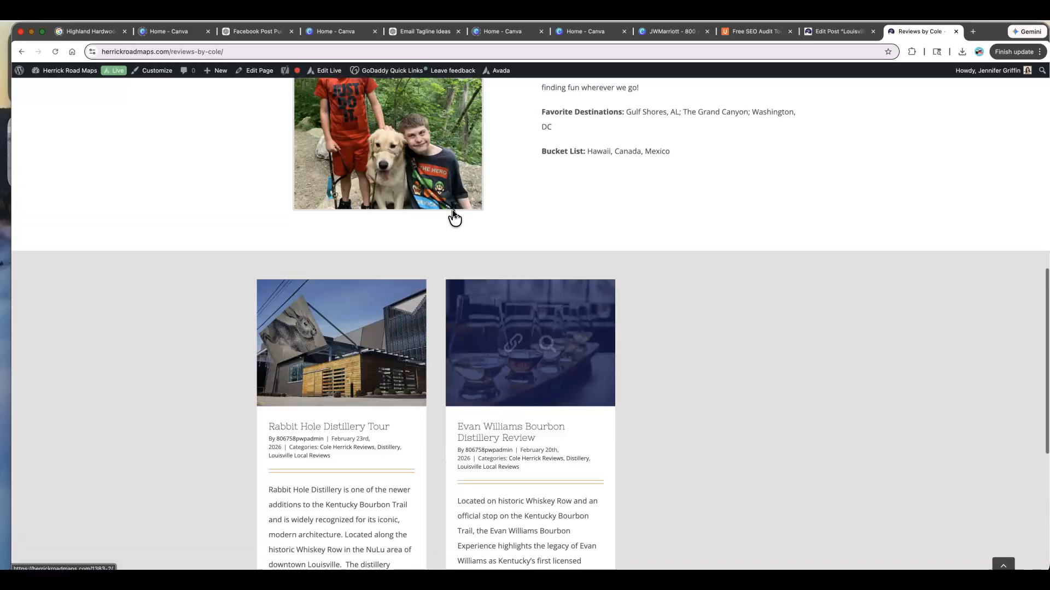
pyautogui.scroll(3, 452, 211)
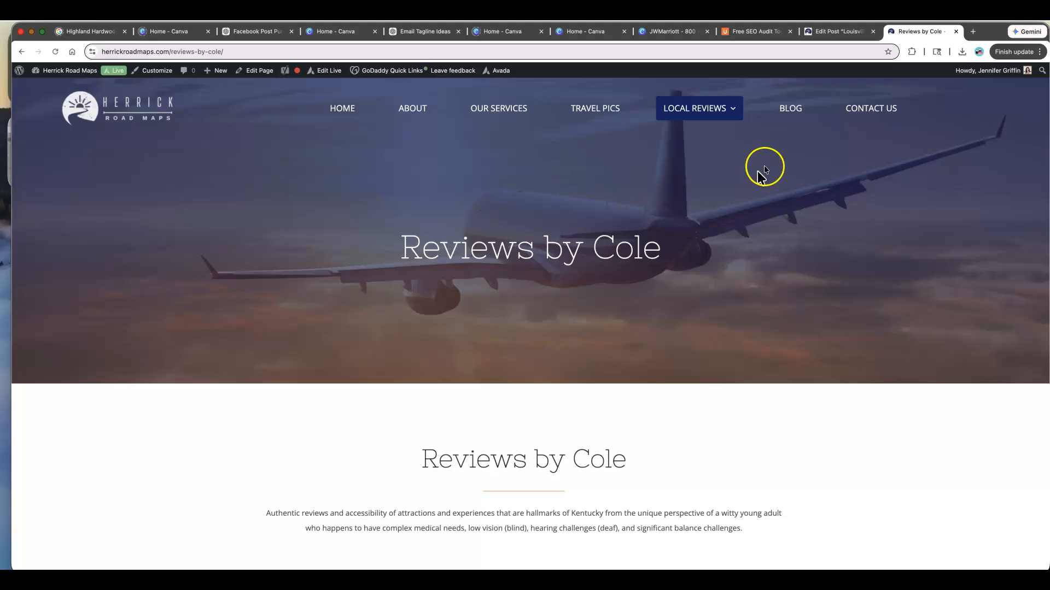
# - Open the Travel Blog page and browse its featured slider and post listing
pyautogui.click(797, 110)
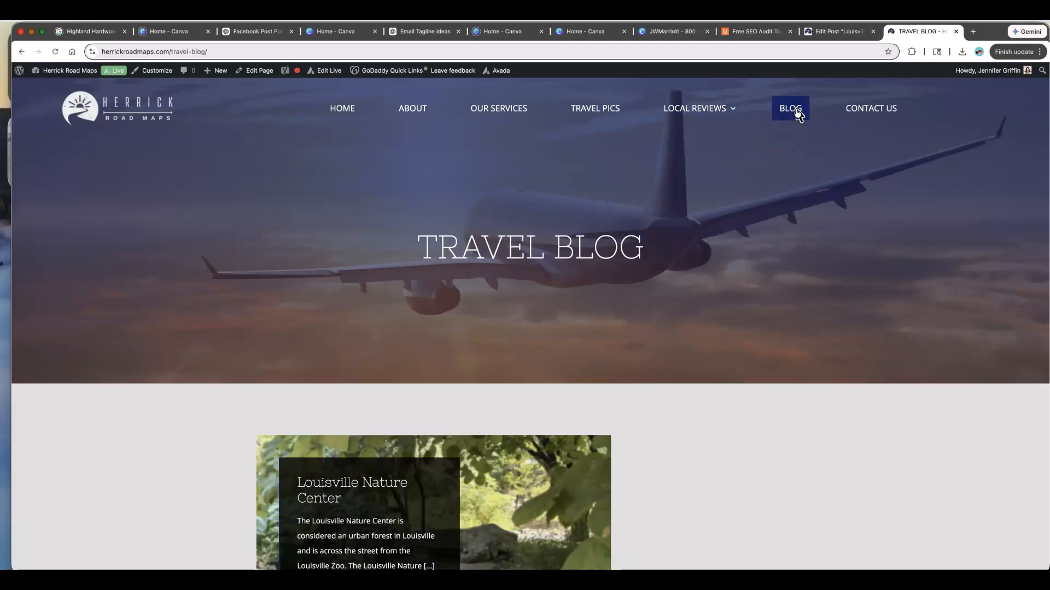
pyautogui.scroll(-4, 586, 225)
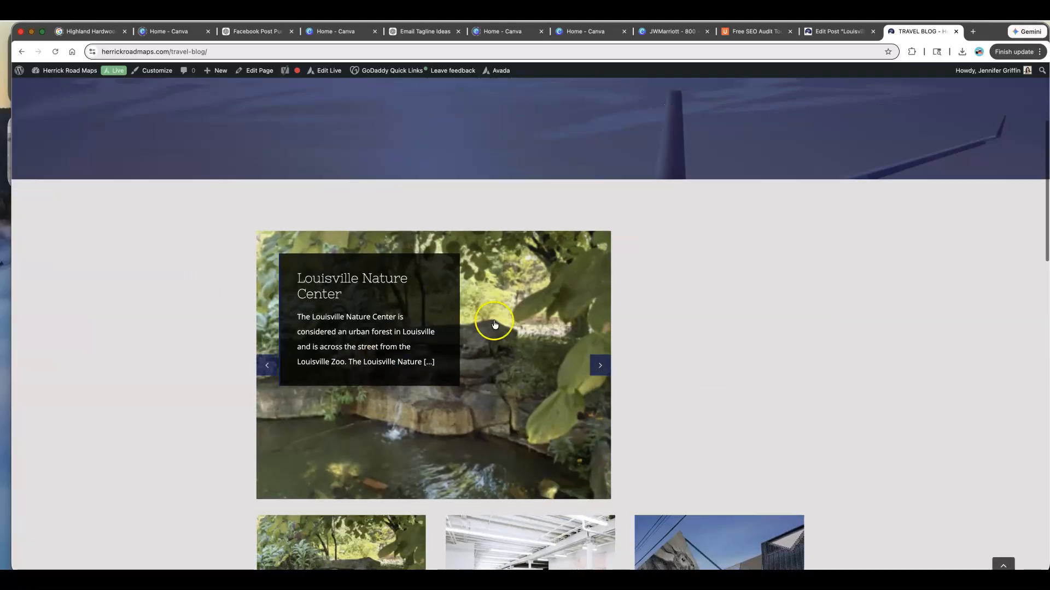
pyautogui.scroll(-6, 421, 314)
pyautogui.scroll(-8, 420, 319)
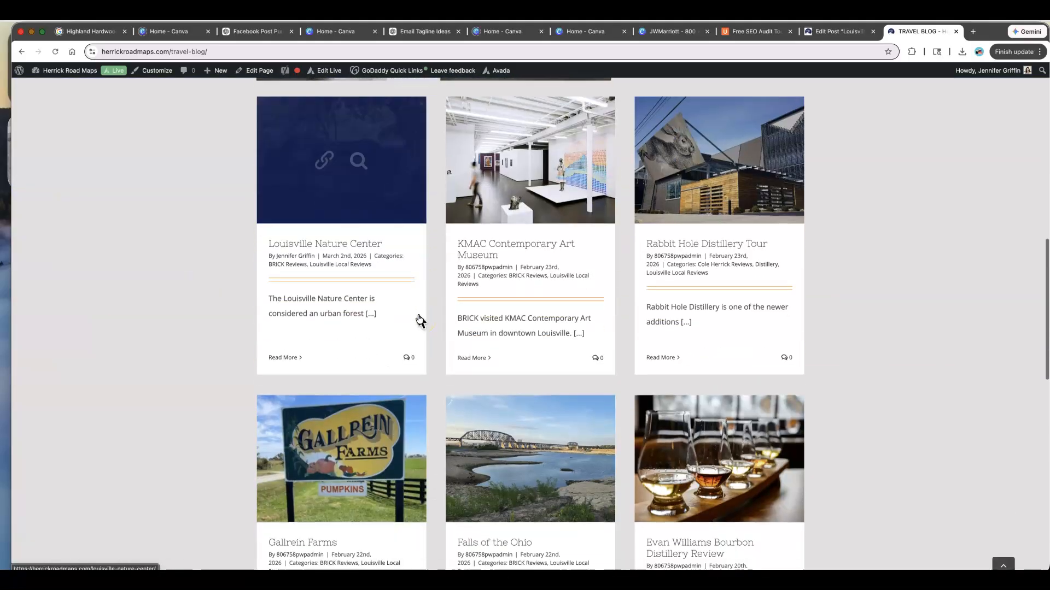
pyautogui.scroll(7, 420, 320)
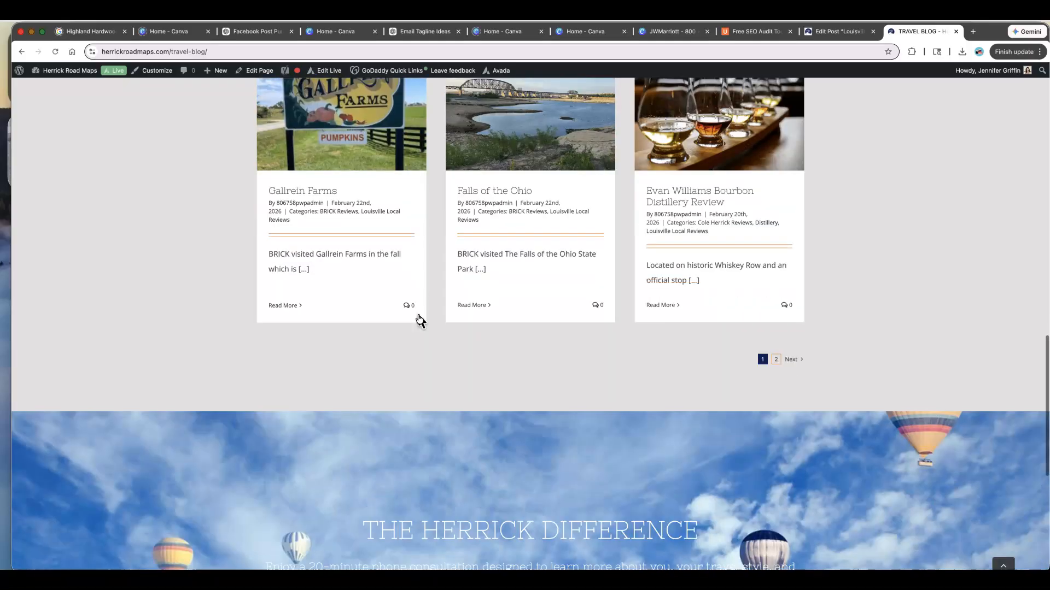
pyautogui.scroll(5, 420, 320)
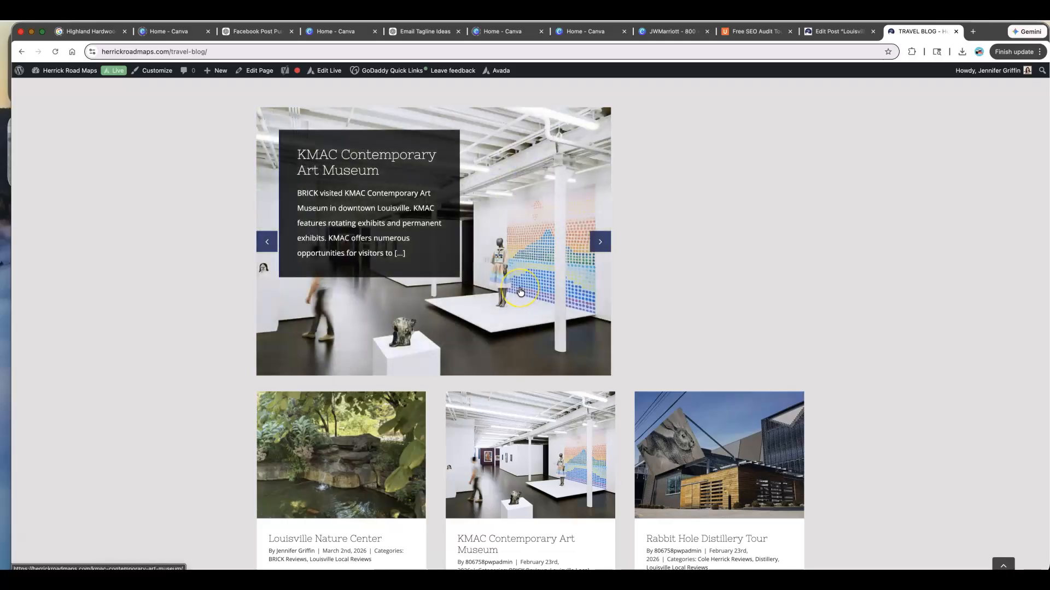
pyautogui.scroll(6, 520, 291)
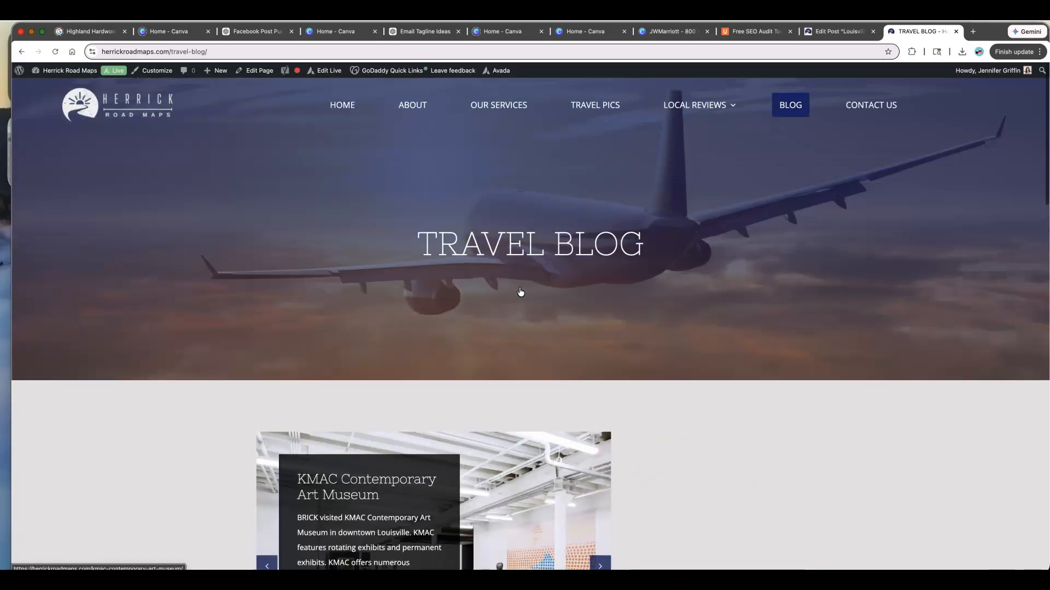